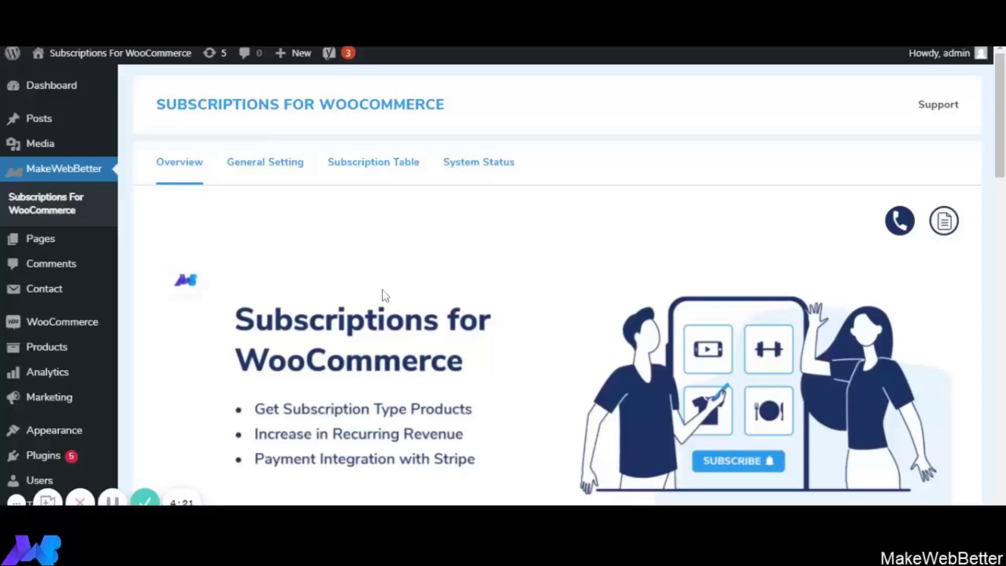
Step: Read through the Subscriptions for WooCommerce overview, including what the plugin does and its salient features
scroll(394, 303, "down", 1)
scroll(394, 302, "down", 3)
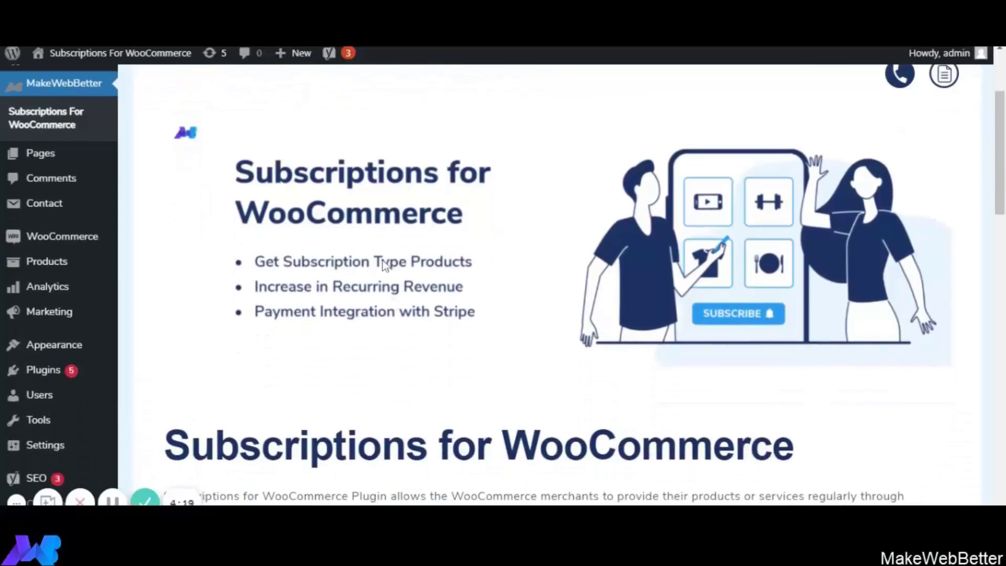
scroll(386, 264, "down", 3)
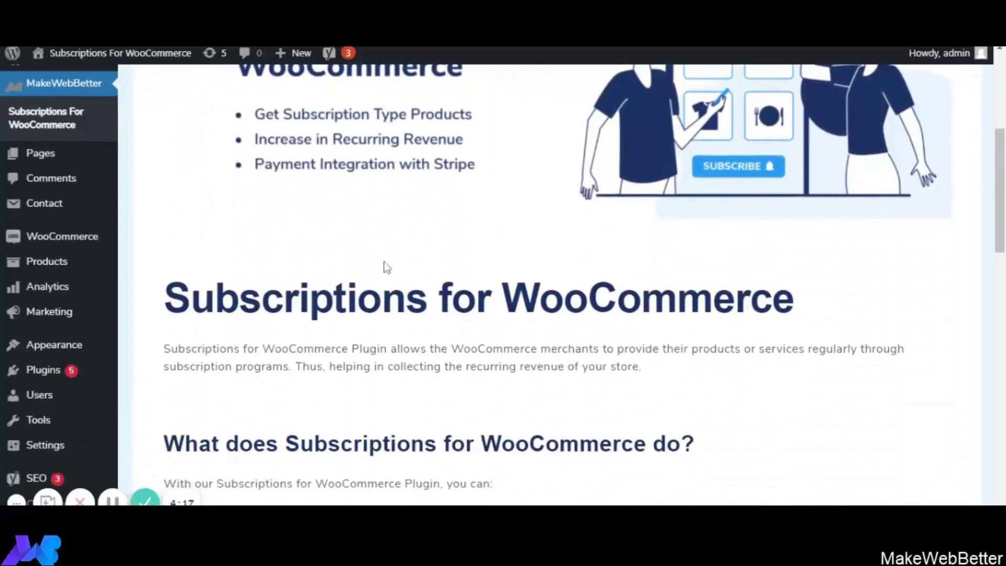
scroll(382, 265, "down", 1)
scroll(384, 322, "down", 4)
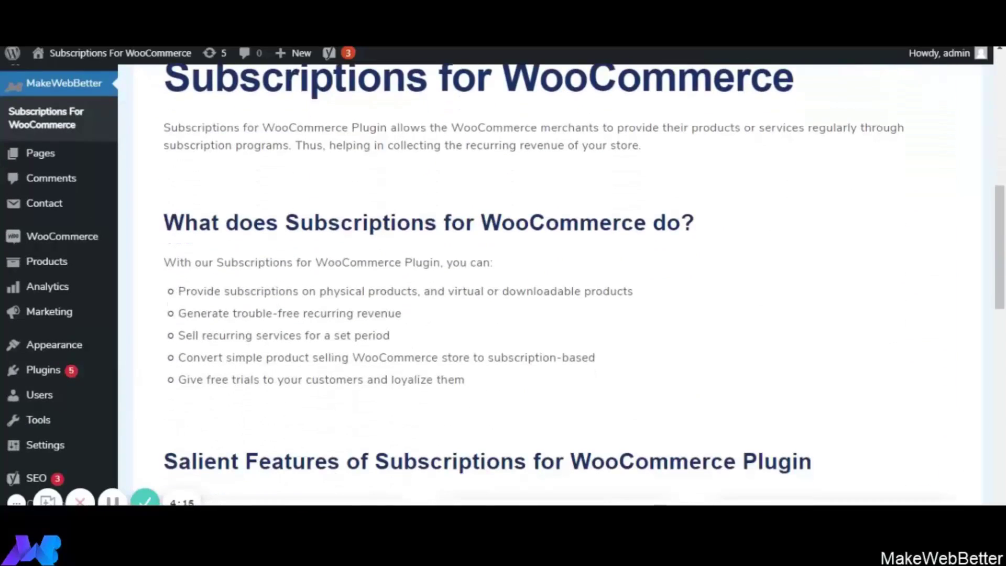
scroll(404, 283, "down", 3)
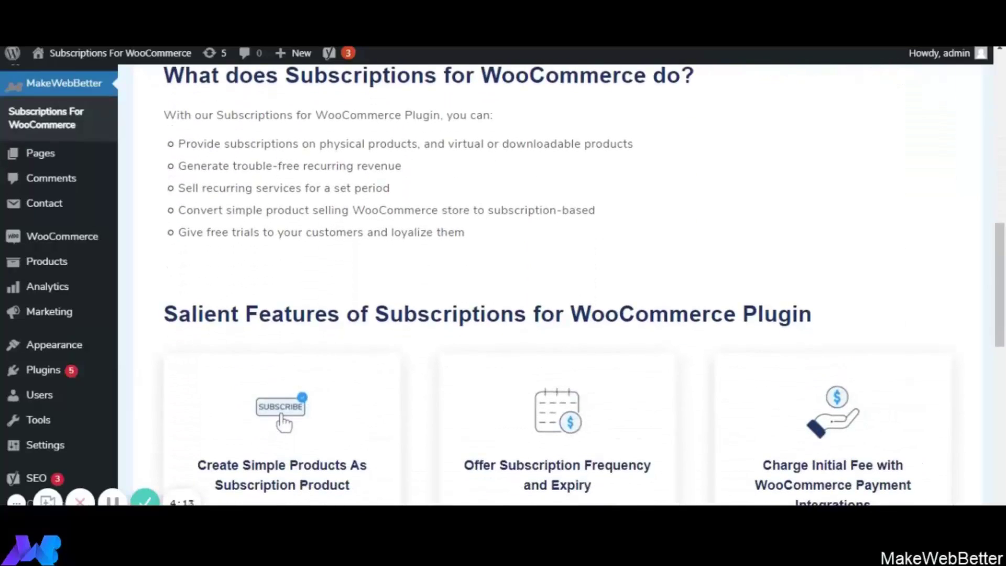
scroll(252, 329, "down", 2)
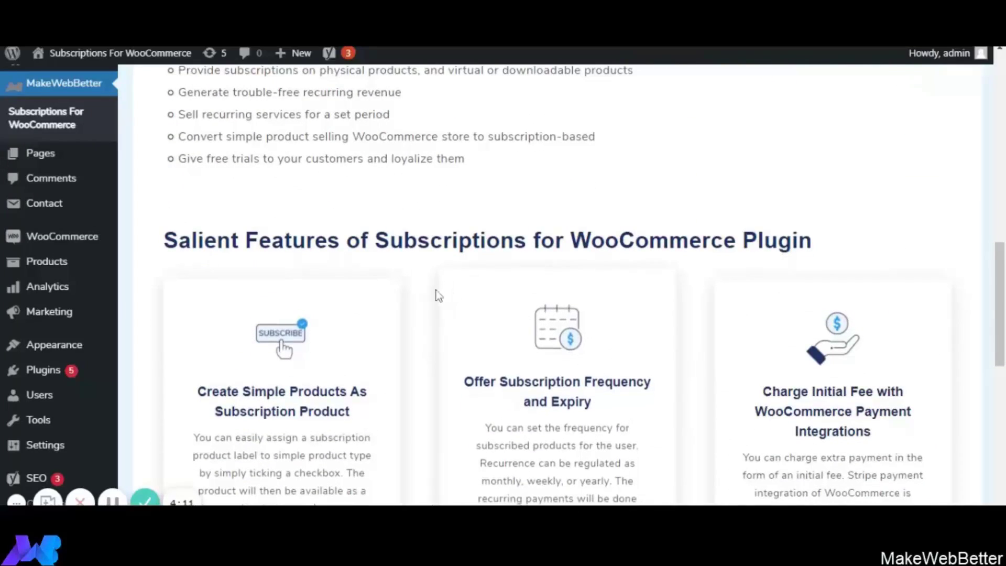
scroll(437, 294, "down", 2)
scroll(464, 301, "down", 5)
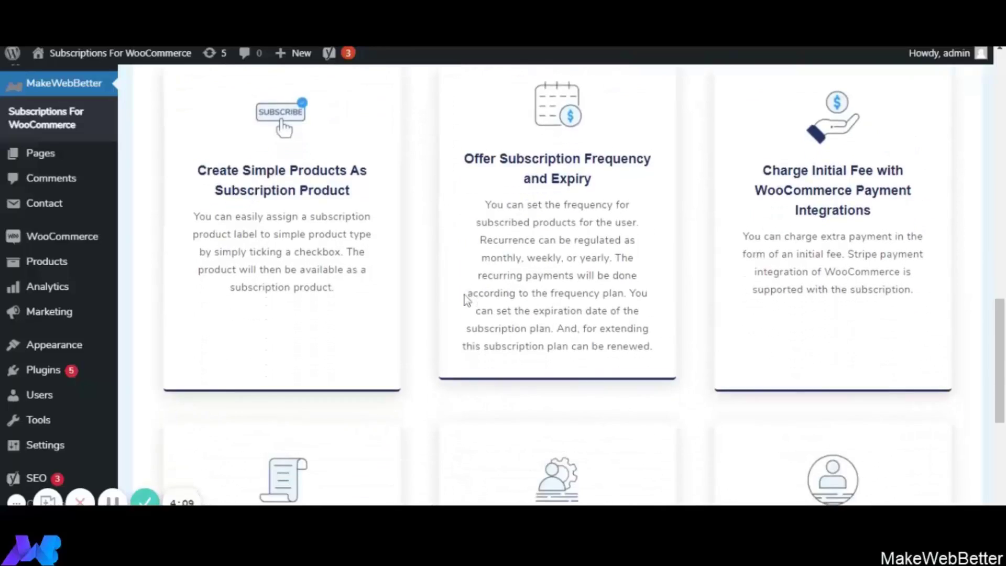
scroll(467, 315, "down", 3)
scroll(470, 341, "up", 12)
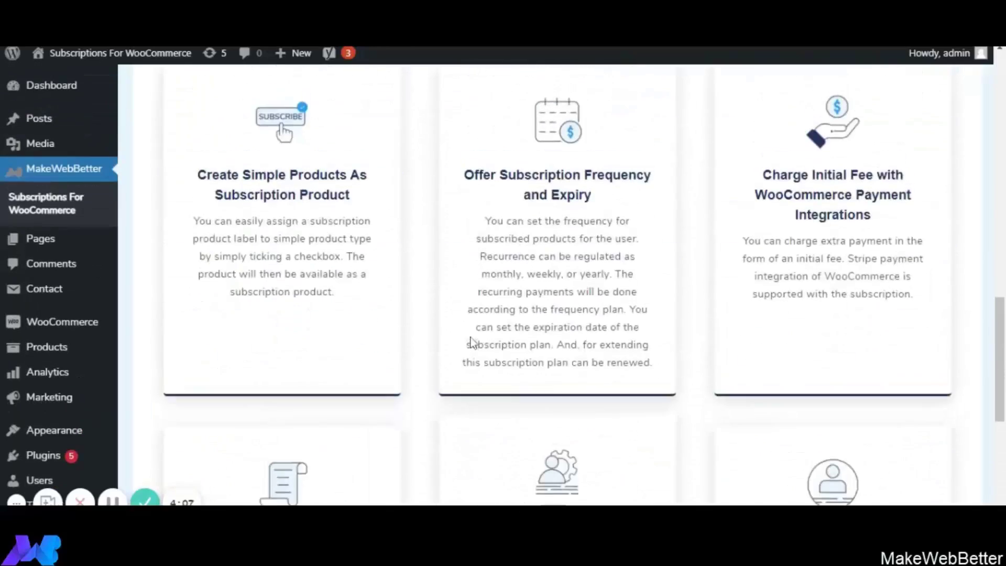
scroll(471, 342, "up", 9)
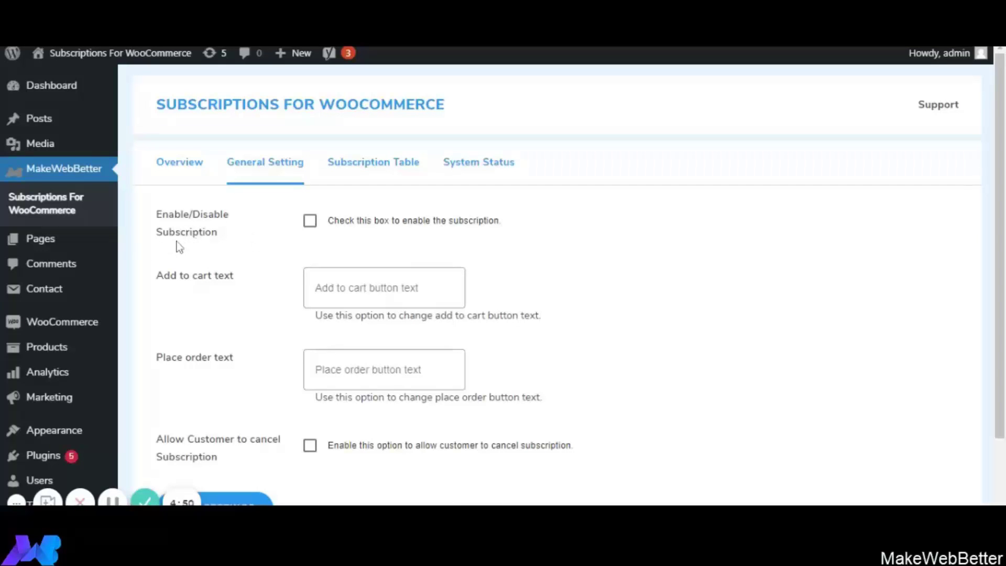
Step: Enable subscriptions in the plugin's general settings and set the add to cart button text to "Add Subscription To Cart"
left_click(310, 221)
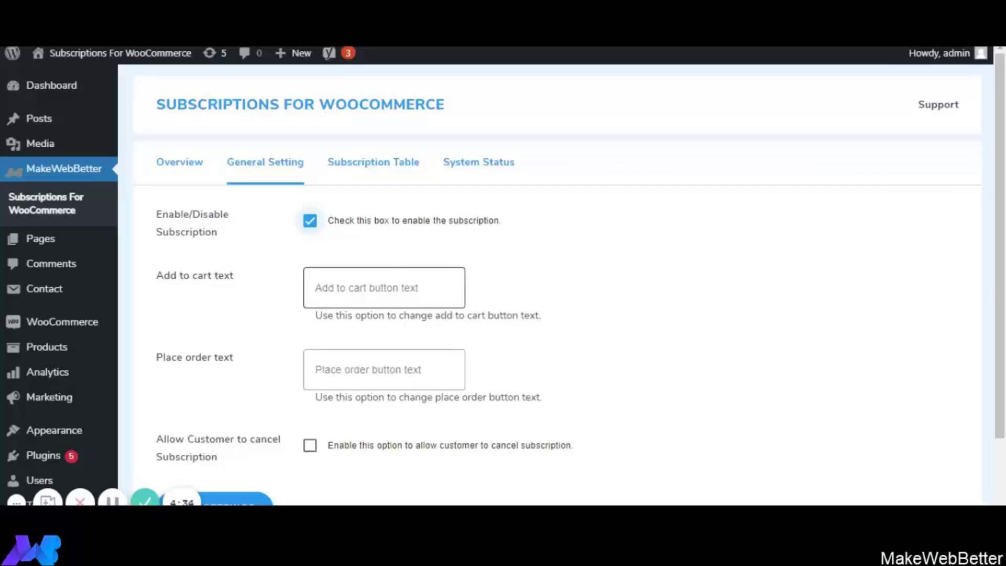
left_click(346, 289)
type("Add Subscription To Cart")
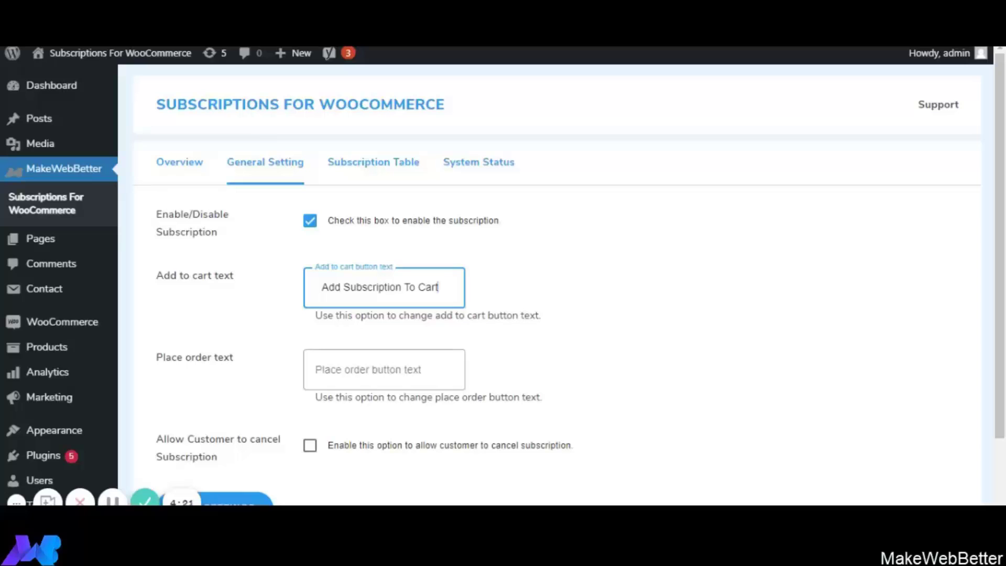
Step: Set the place order button text to "Buy Subscription"
scroll(177, 329, "down", 1)
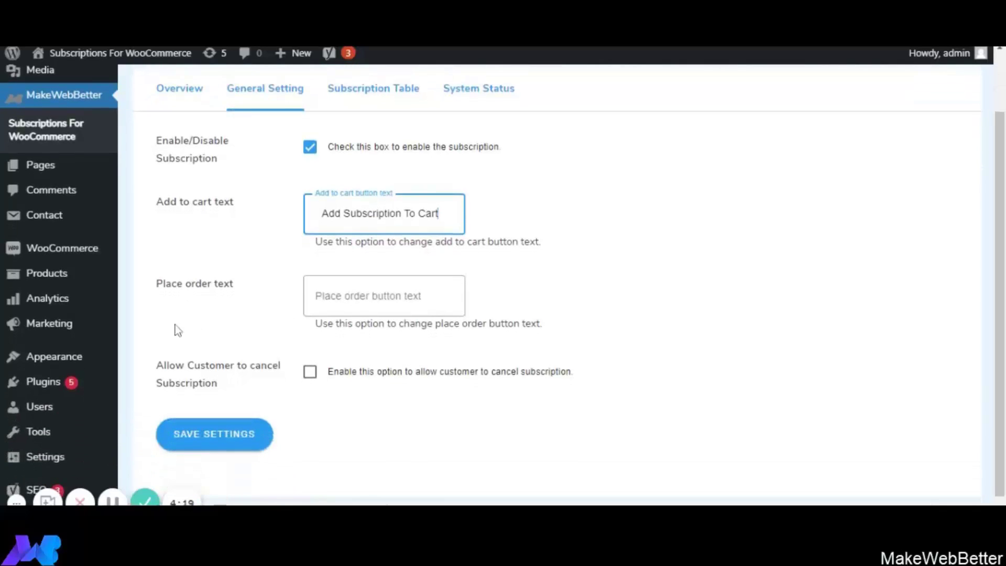
key("Tab")
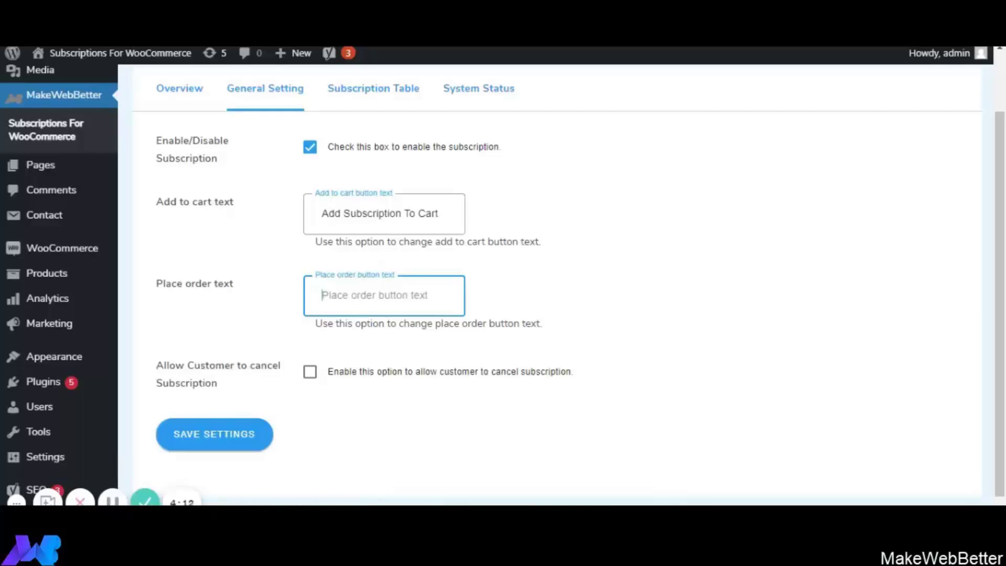
type("Buy Subscription")
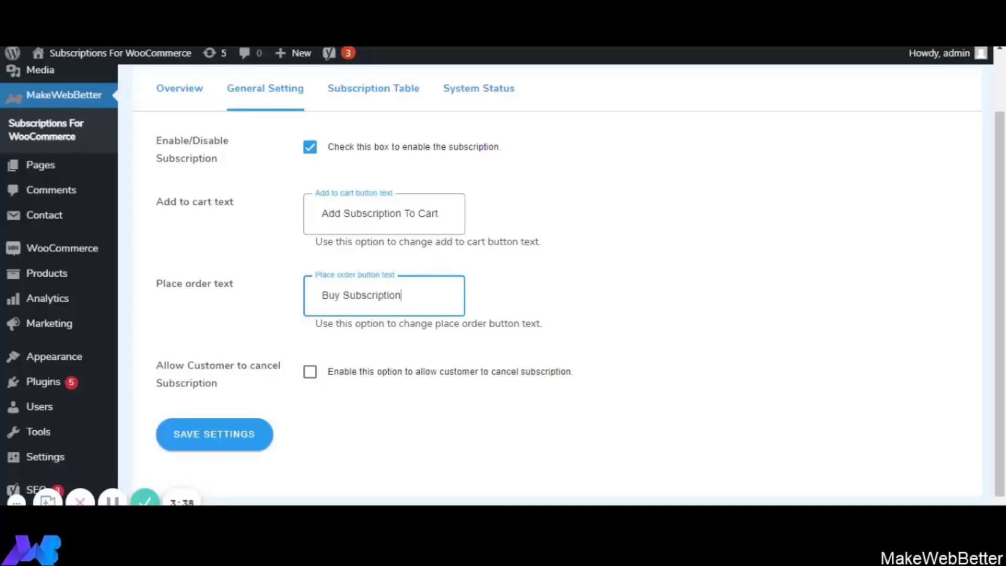
Step: Allow customers to cancel their subscription and save the general settings
left_click(312, 373)
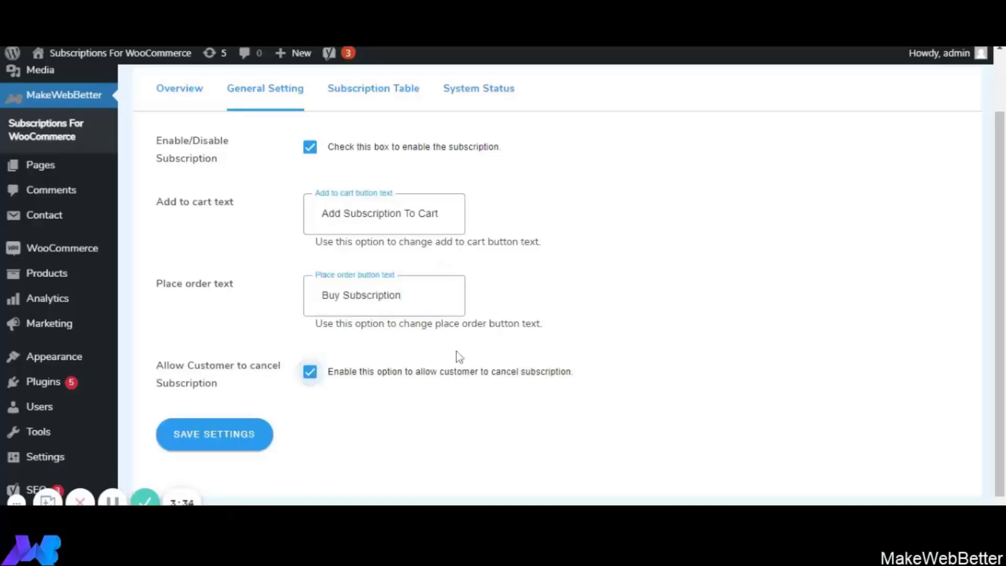
scroll(584, 364, "up", 2)
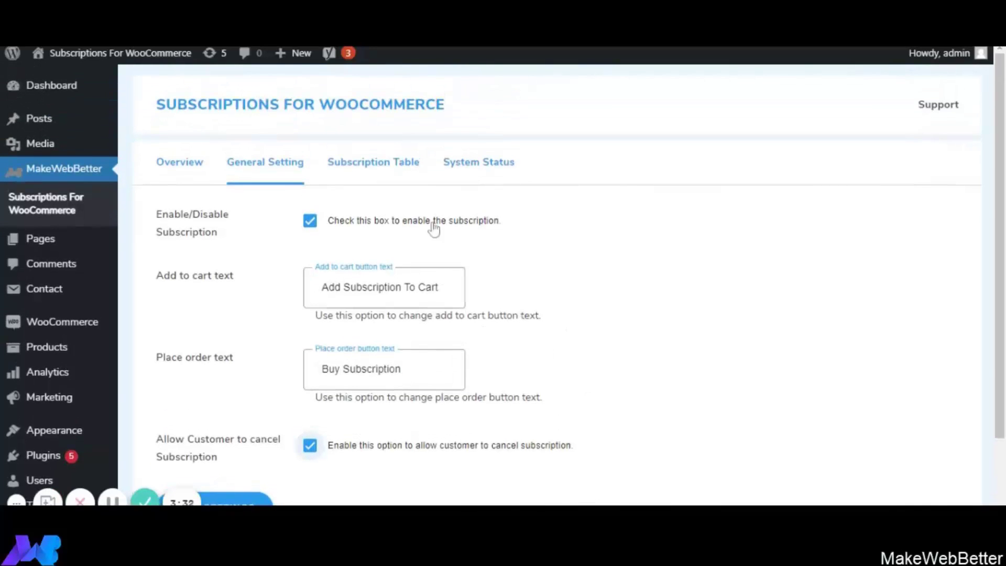
scroll(352, 388, "down", 2)
left_click(256, 415)
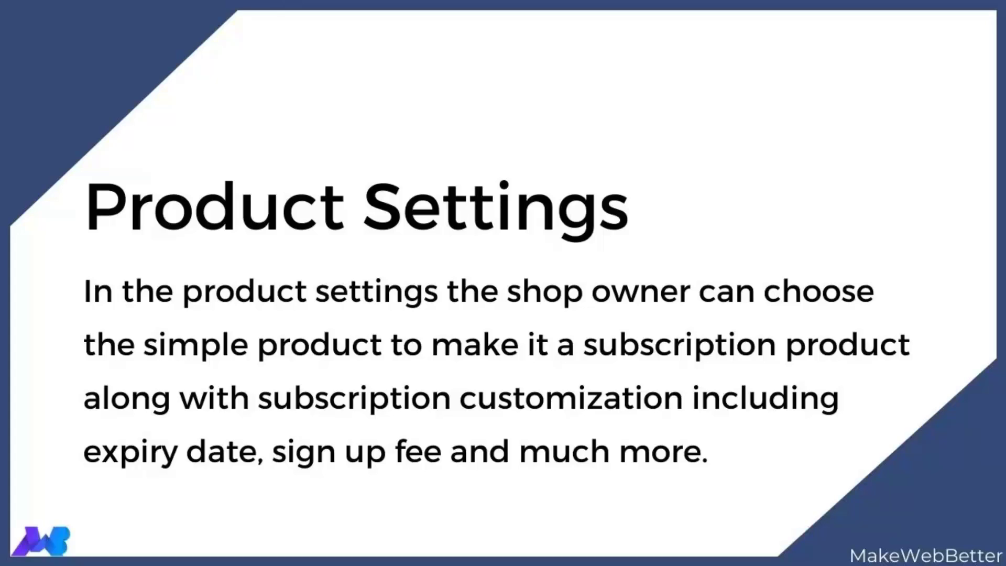
Step: Assign the Magazine Subscription product to the Subscriptions category
mouse_move(97, 270)
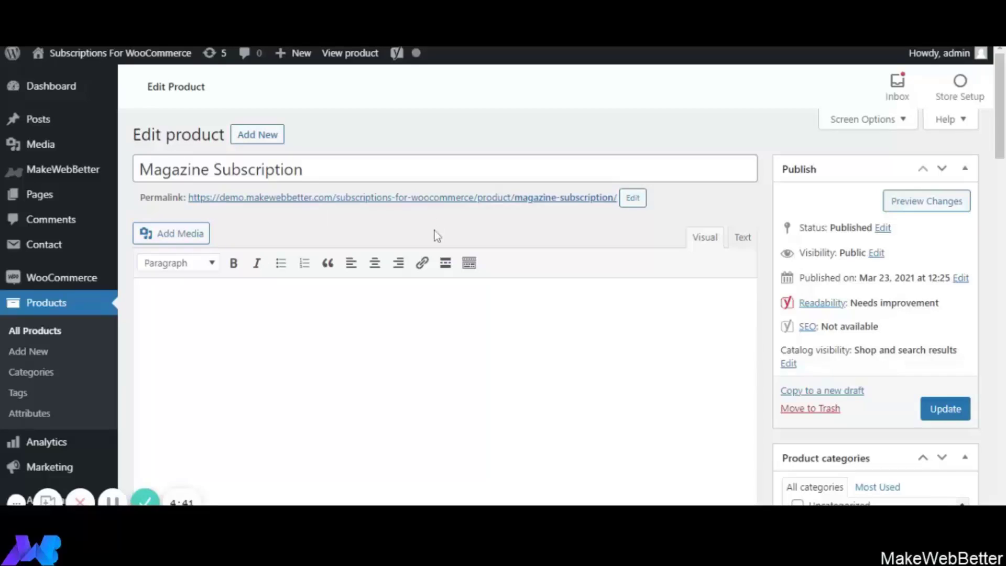
scroll(433, 233, "down", 4)
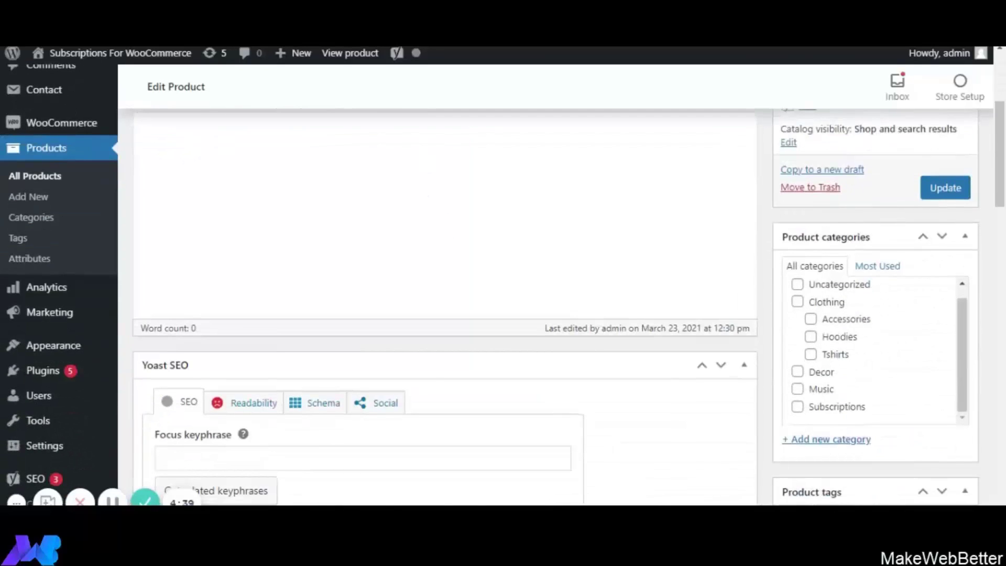
scroll(847, 314, "down", 1)
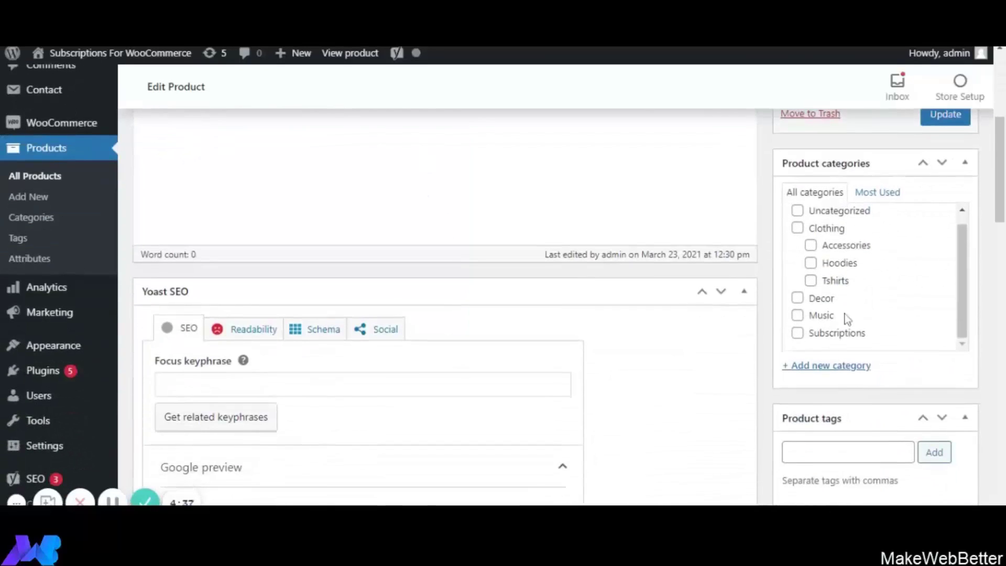
left_click(797, 333)
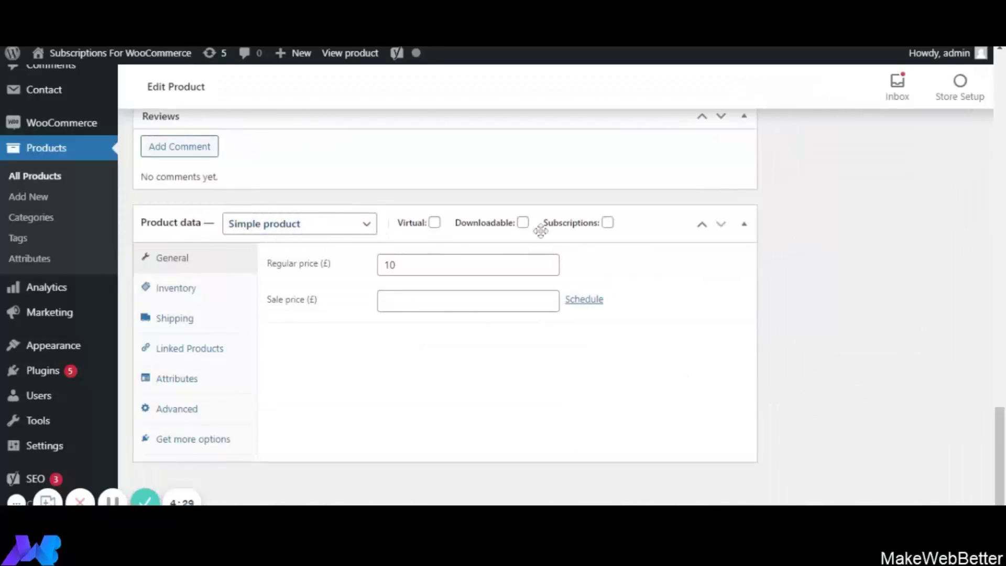
Step: Make the simple product a subscription product and set its Subscriptions Per Interval to 7 days
left_click(607, 222)
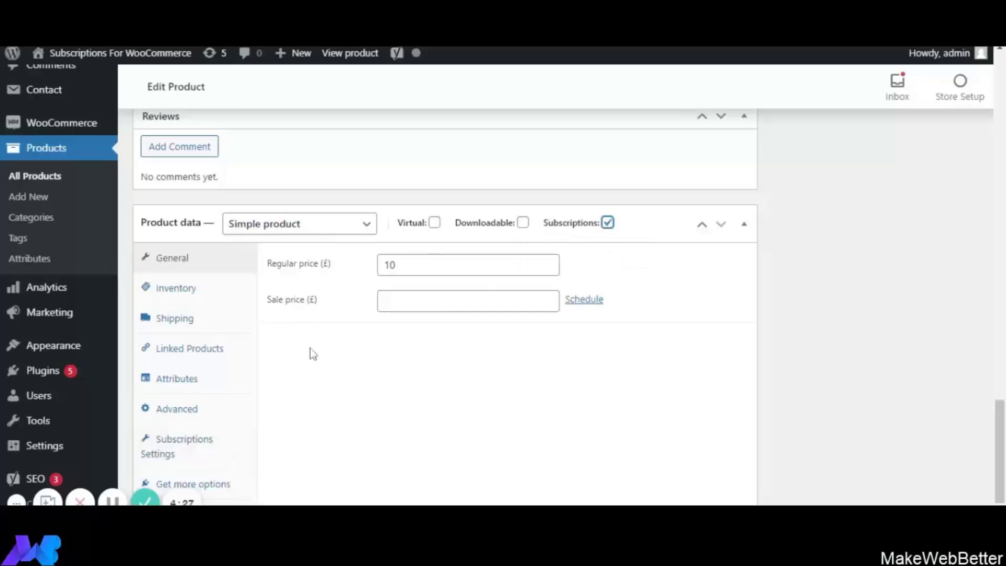
left_click(175, 451)
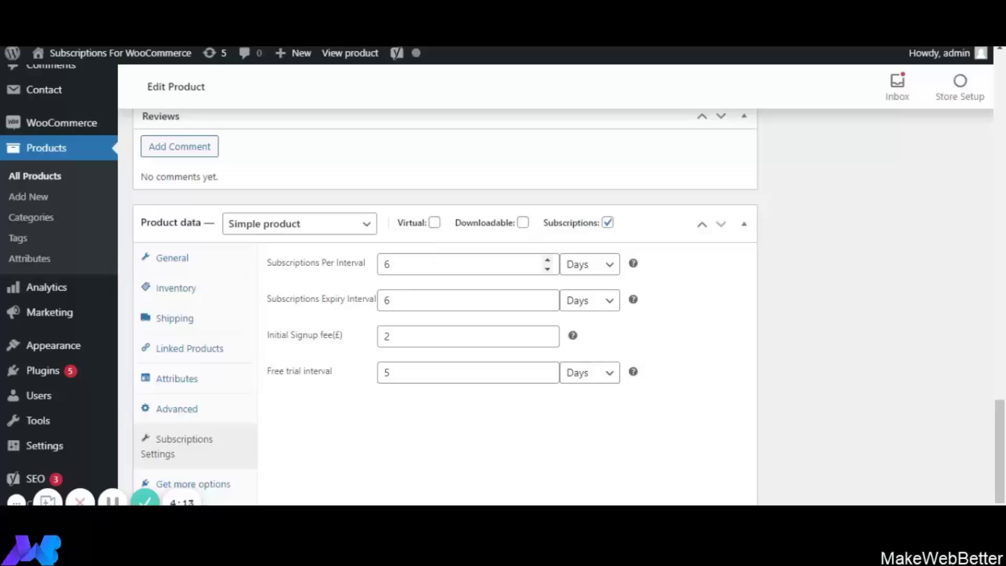
left_click(388, 264)
key("BackSpace")
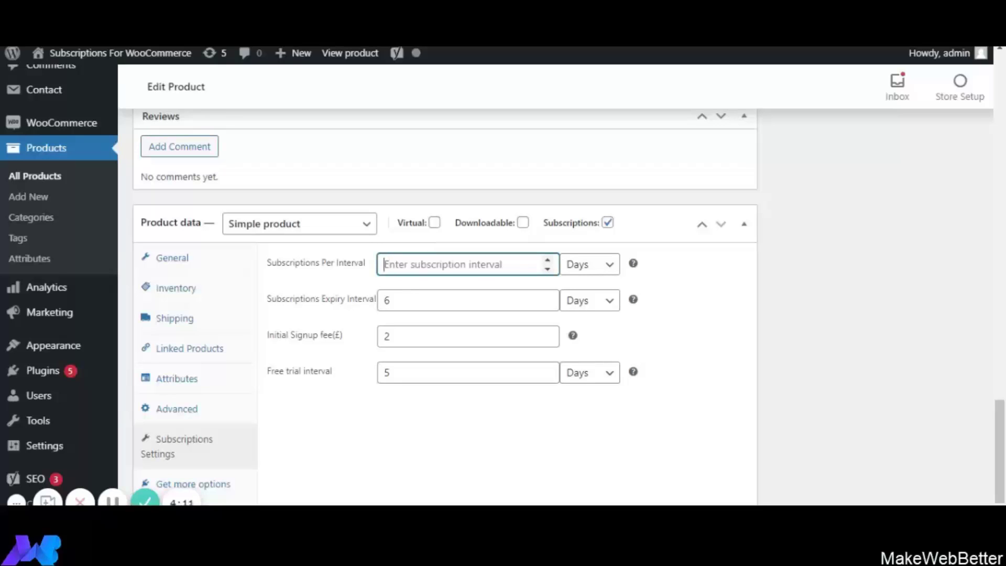
type("7")
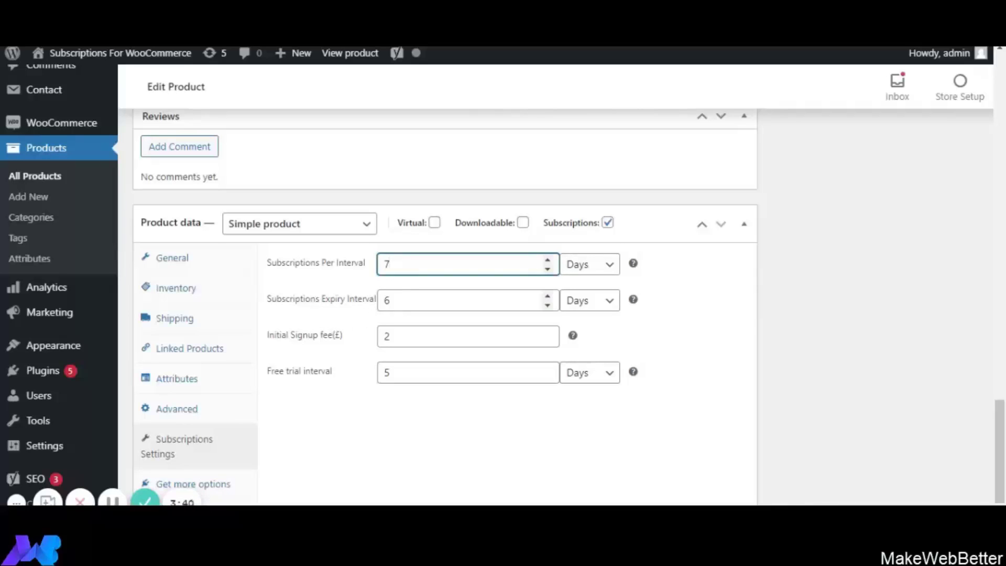
Step: Set the product's Subscriptions Expiry Interval to 7 days
left_click(390, 300)
key("BackSpace")
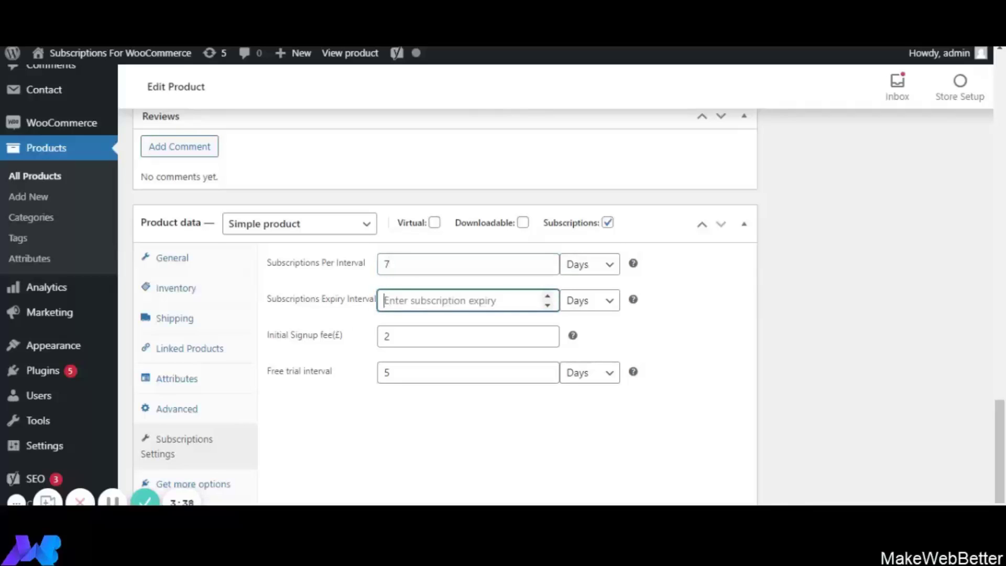
type("8")
key("BackSpace")
type("7")
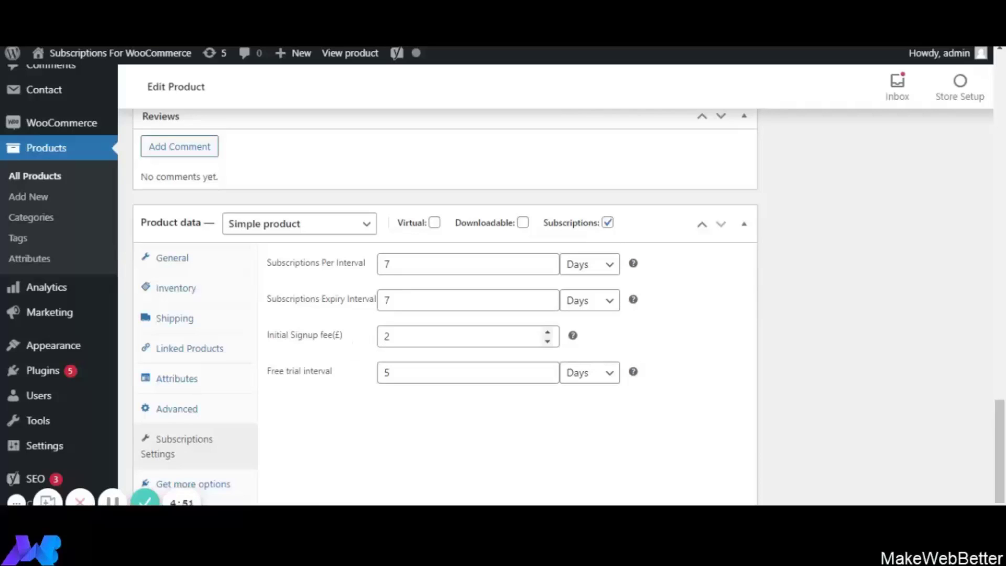
Step: Set the product's initial signup fee to £3 and its free trial interval to 6 days
left_click(383, 338)
key("BackSpace")
type("3")
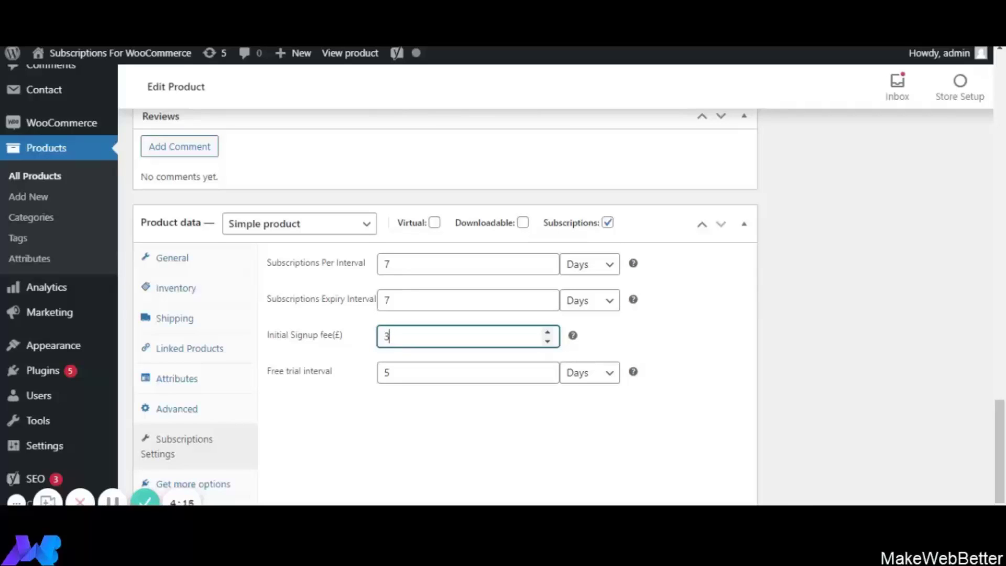
left_click(388, 373)
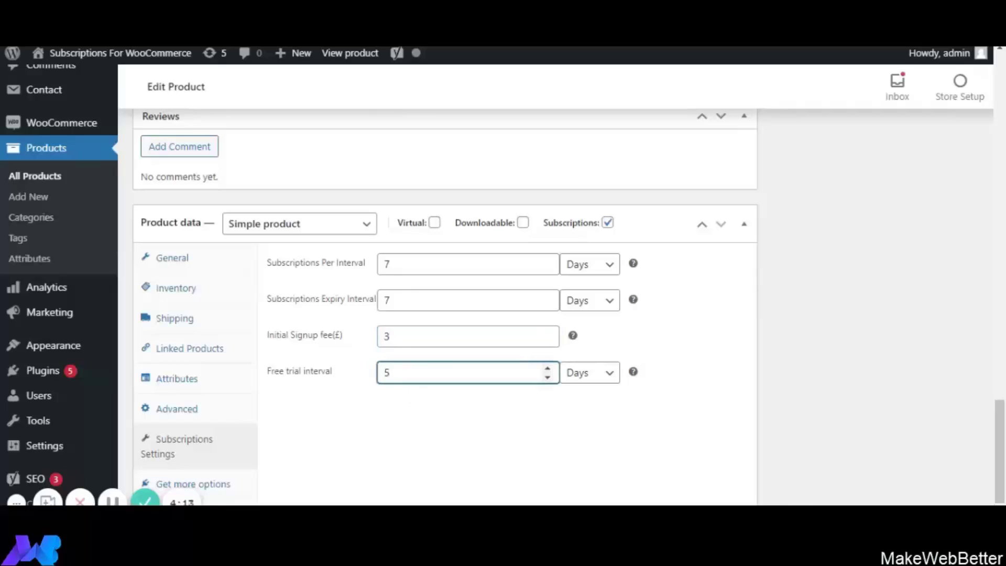
key("BackSpace")
type("6")
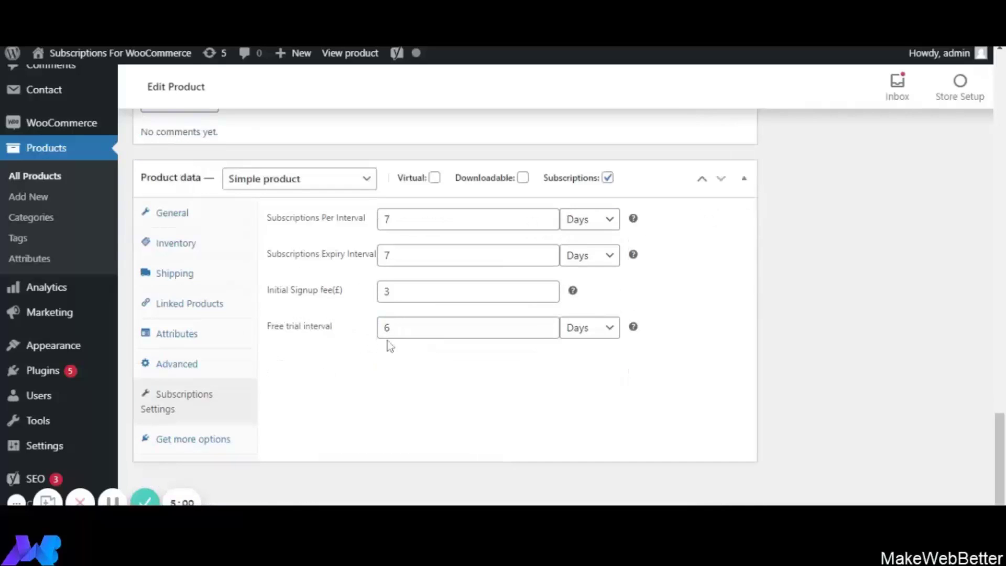
Step: Set the regular price of the Magazine Subscription product to £30
left_click(185, 225)
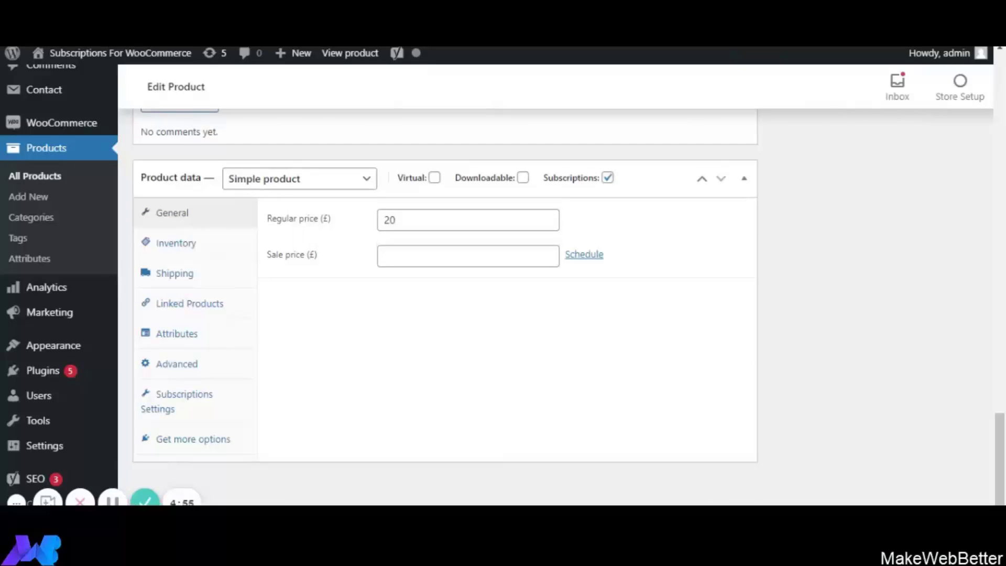
left_click(395, 220)
key("BackSpace")
key("BackSpace")
type("30")
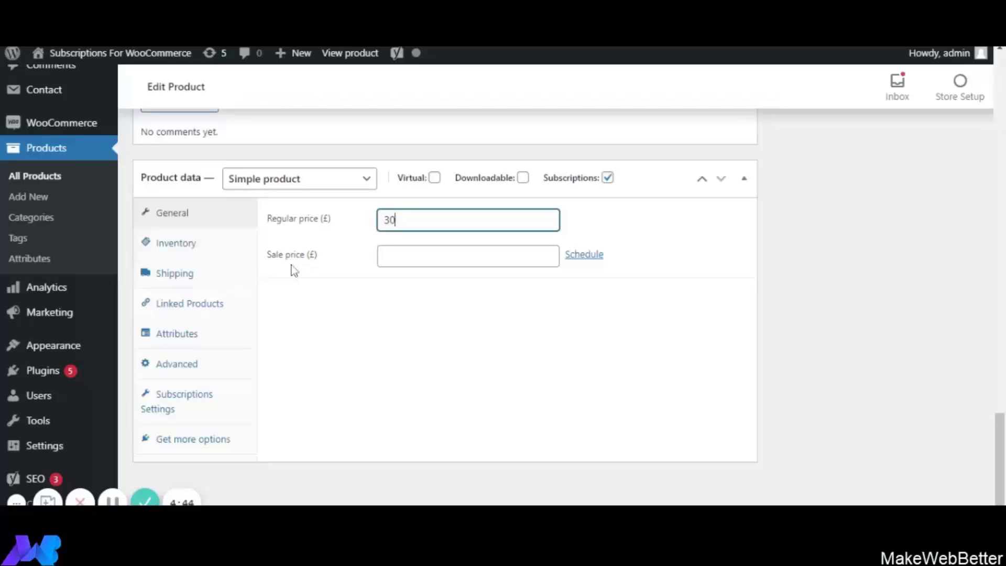
left_click(386, 255)
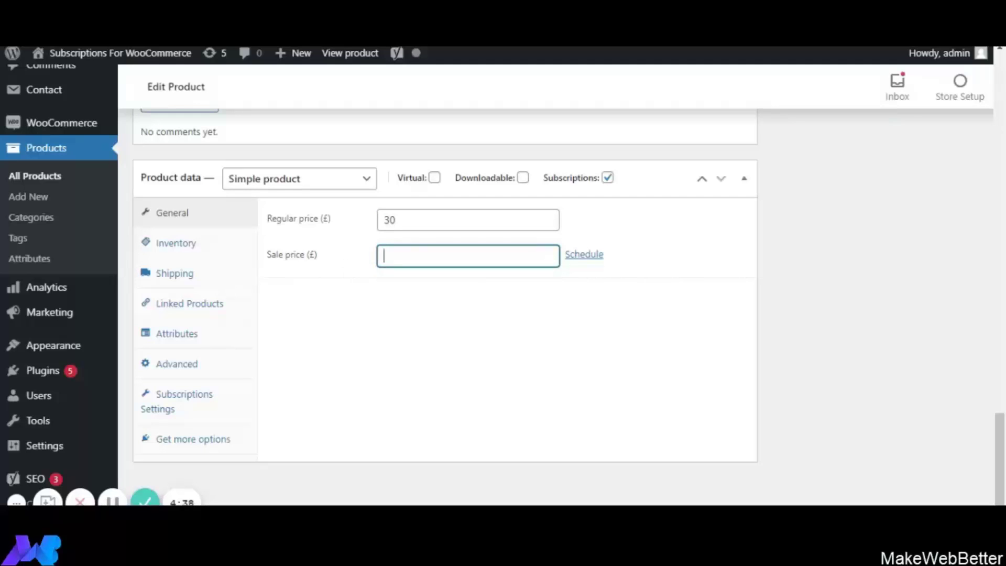
left_click(586, 257)
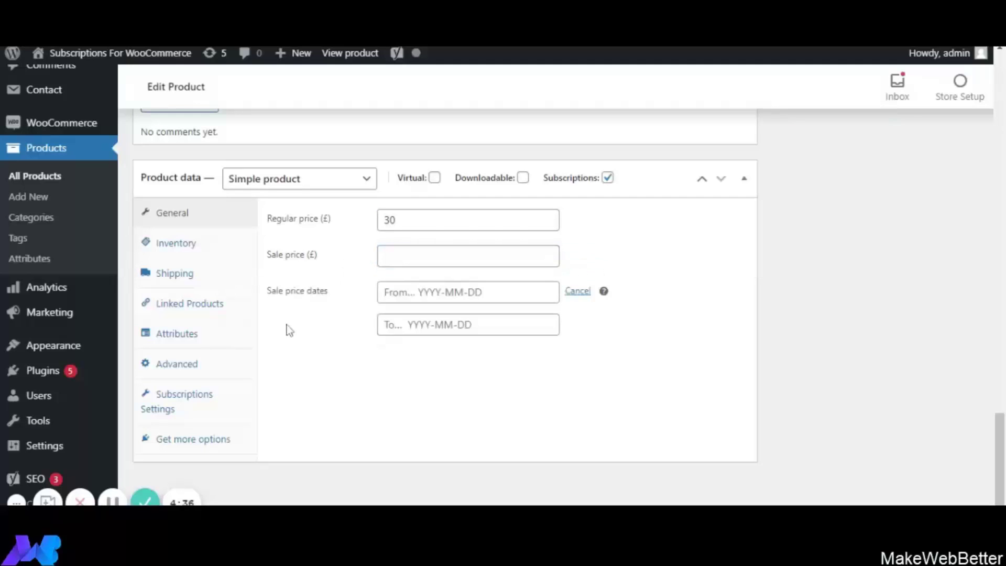
left_click(576, 293)
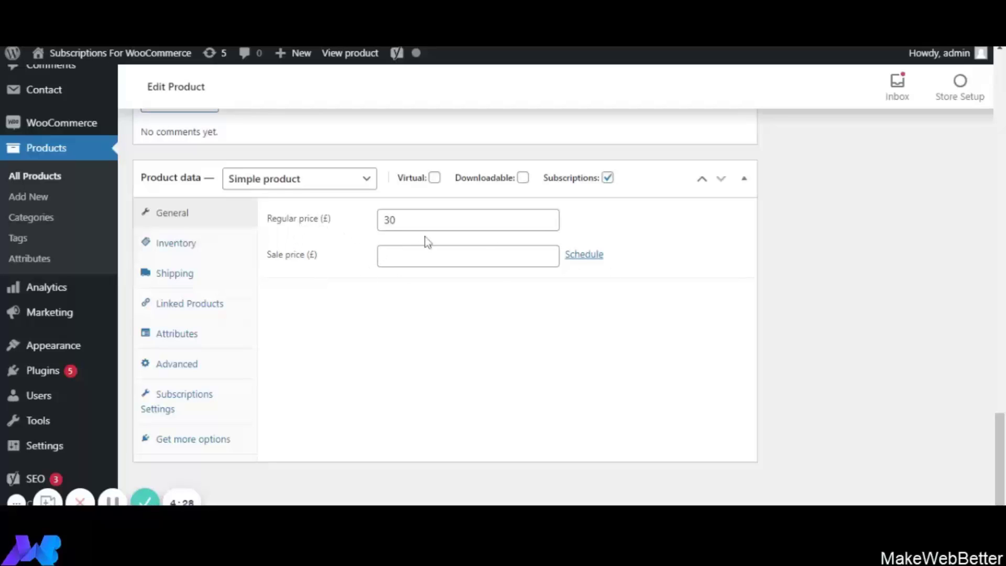
Step: Update the Magazine Subscription product to save its subscription and price settings
scroll(819, 272, "up", 15)
scroll(893, 271, "up", 10)
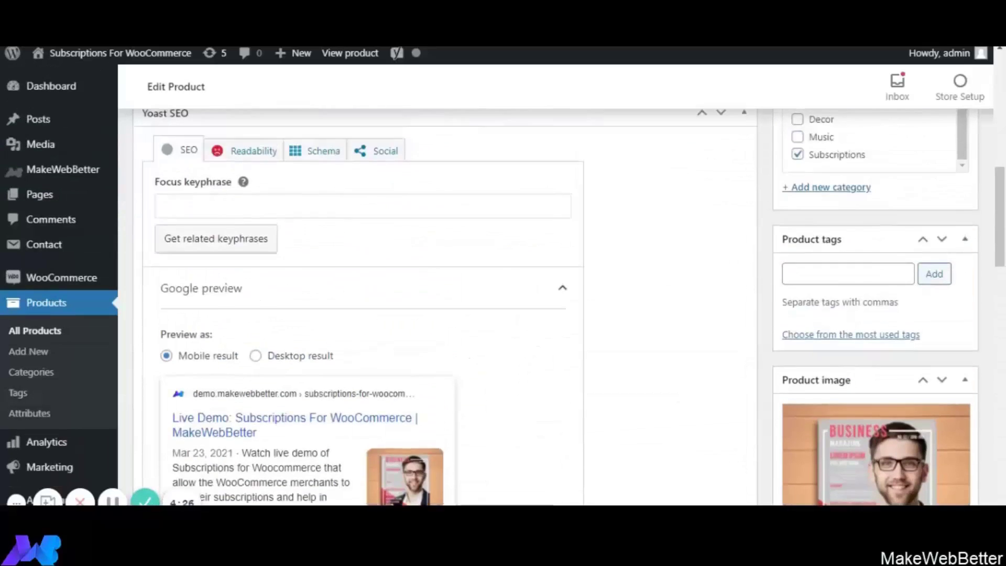
left_click(948, 209)
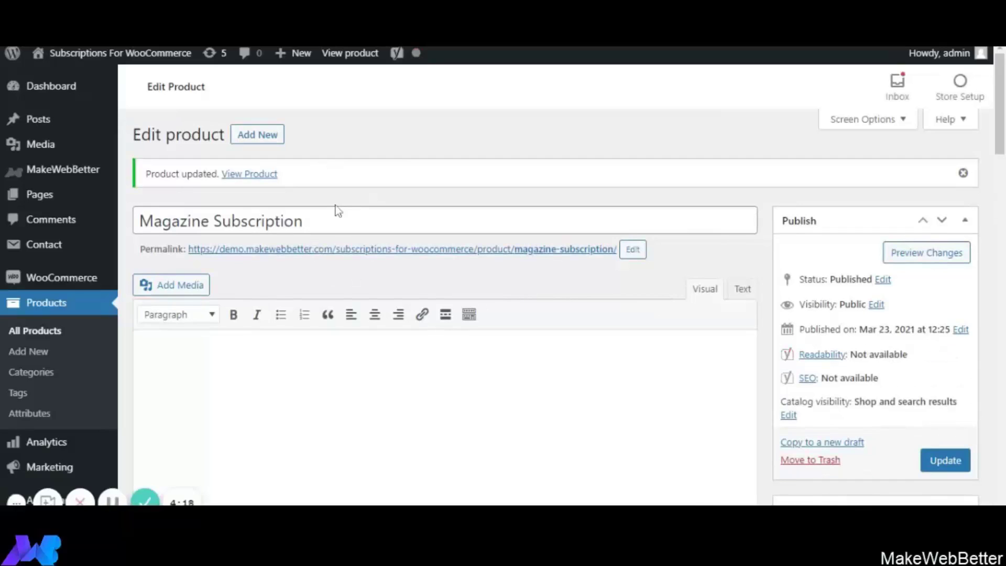
Step: Open the Subscriptions For WooCommerce plugin page and examine the subscription table's statuses, recurring amounts, payment dates and expiry dates
mouse_move(74, 171)
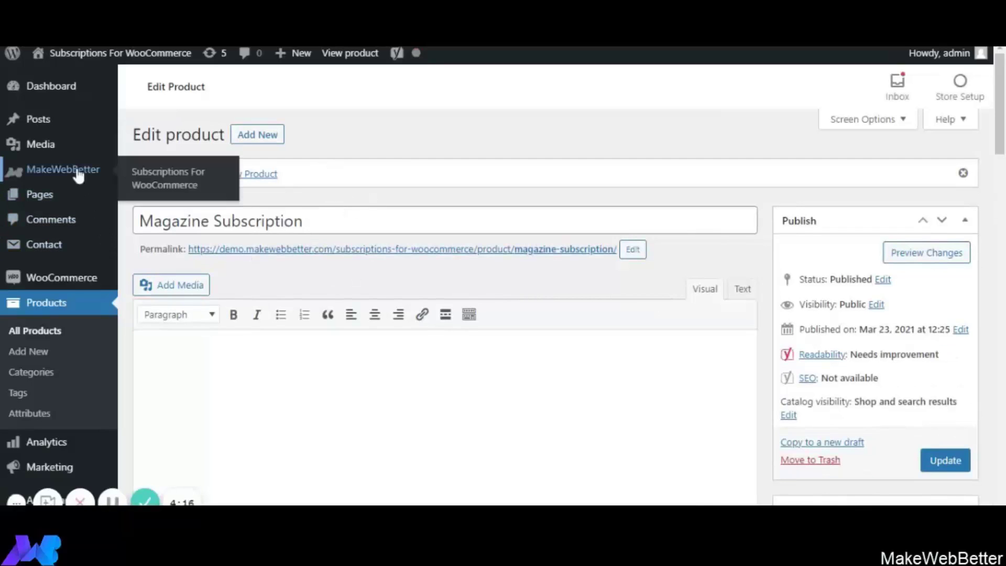
left_click(179, 185)
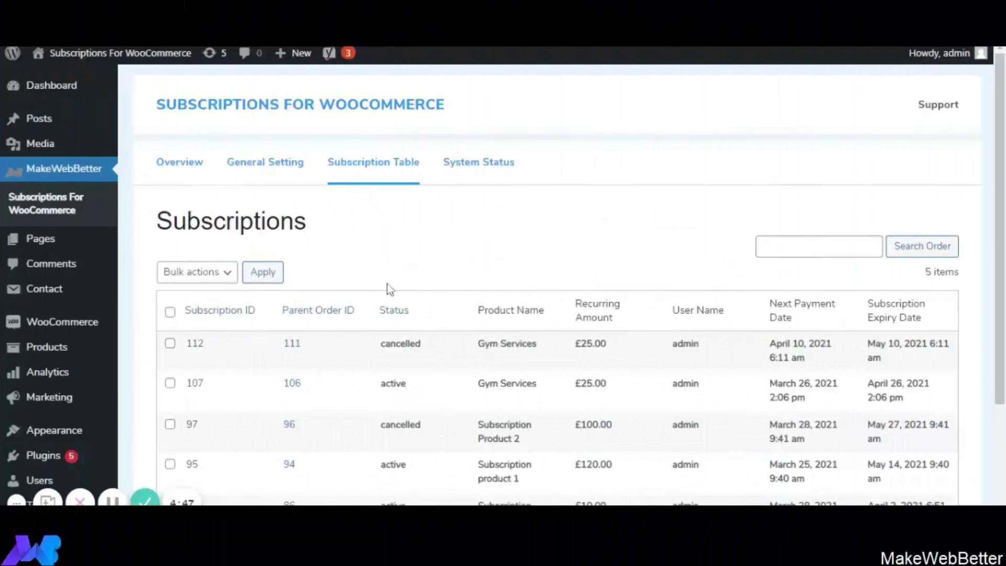
scroll(389, 289, "down", 2)
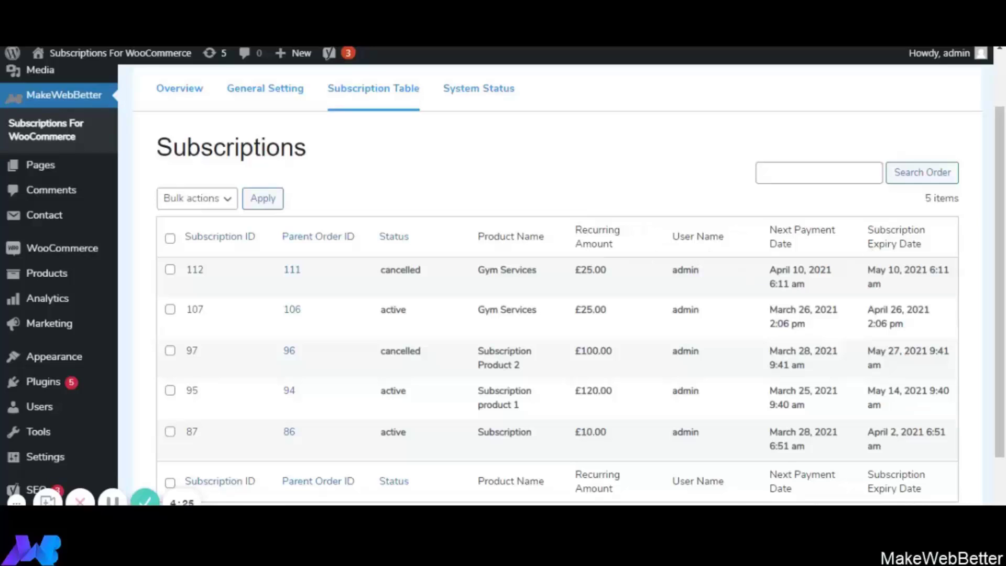
scroll(451, 318, "down", 2)
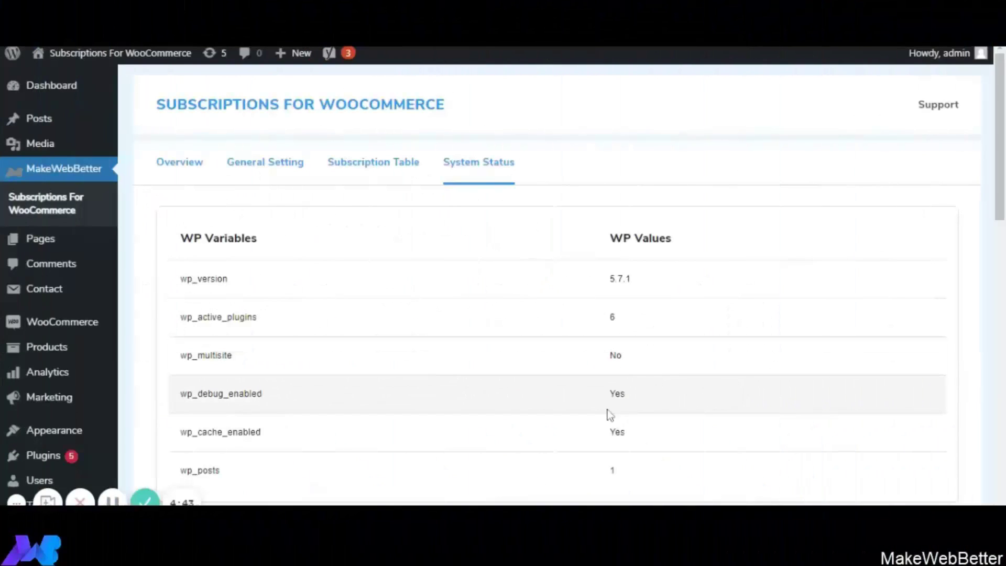
Step: Examine the WP and system variables in the plugin's System Status
scroll(401, 342, "down", 1)
scroll(564, 241, "down", 3)
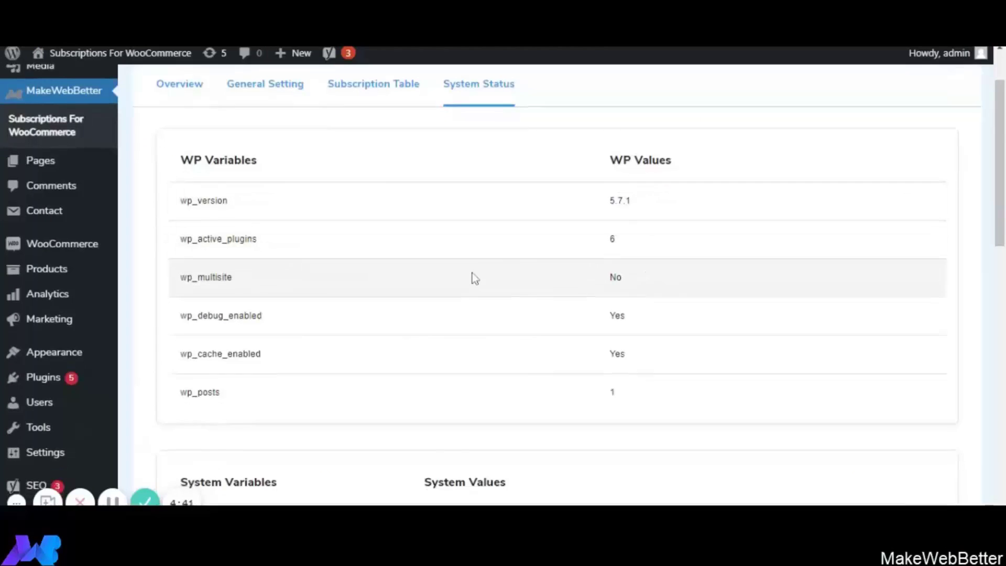
scroll(325, 348, "down", 5)
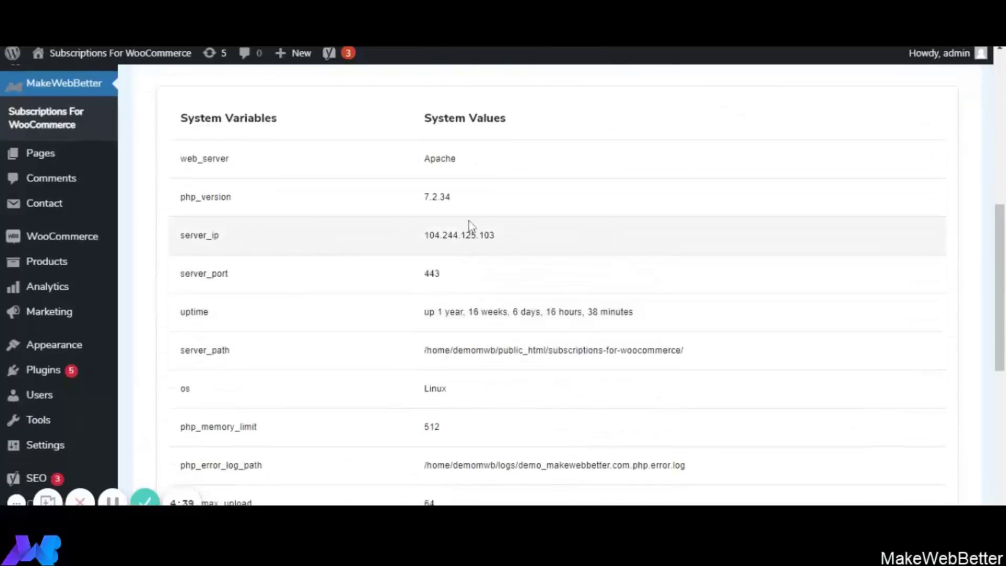
scroll(474, 262, "down", 5)
scroll(394, 296, "down", 3)
scroll(384, 332, "up", 12)
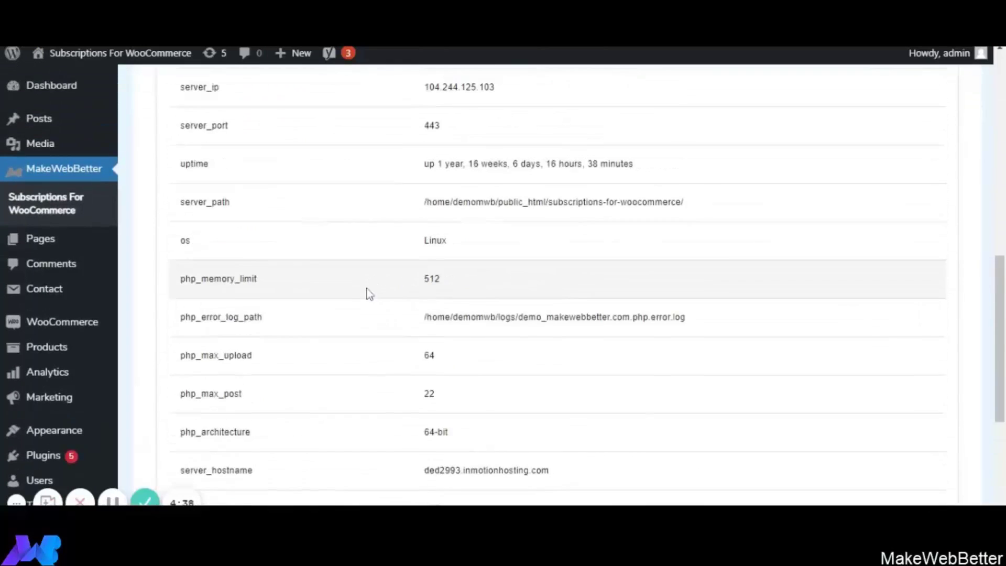
scroll(314, 259, "up", 3)
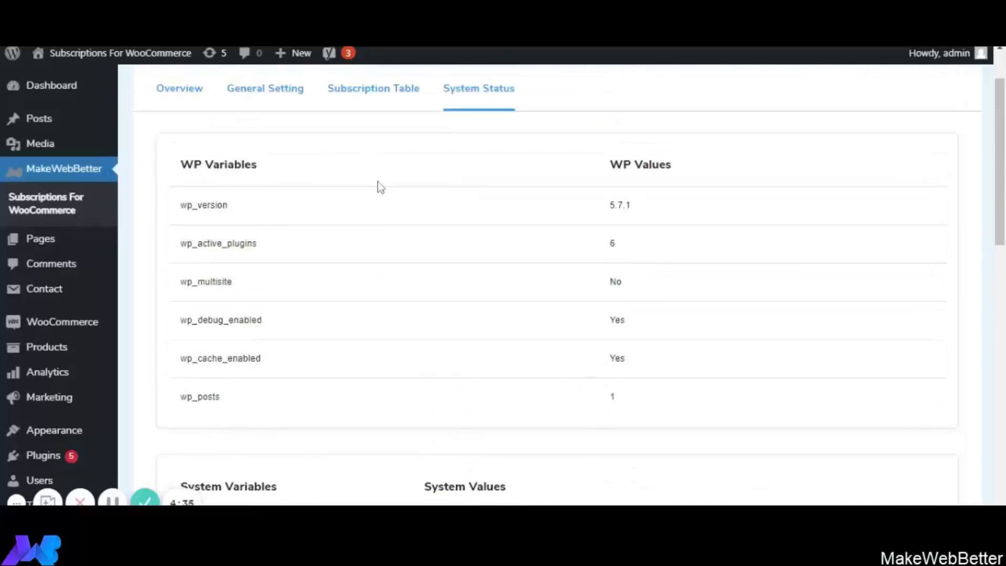
scroll(348, 218, "up", 2)
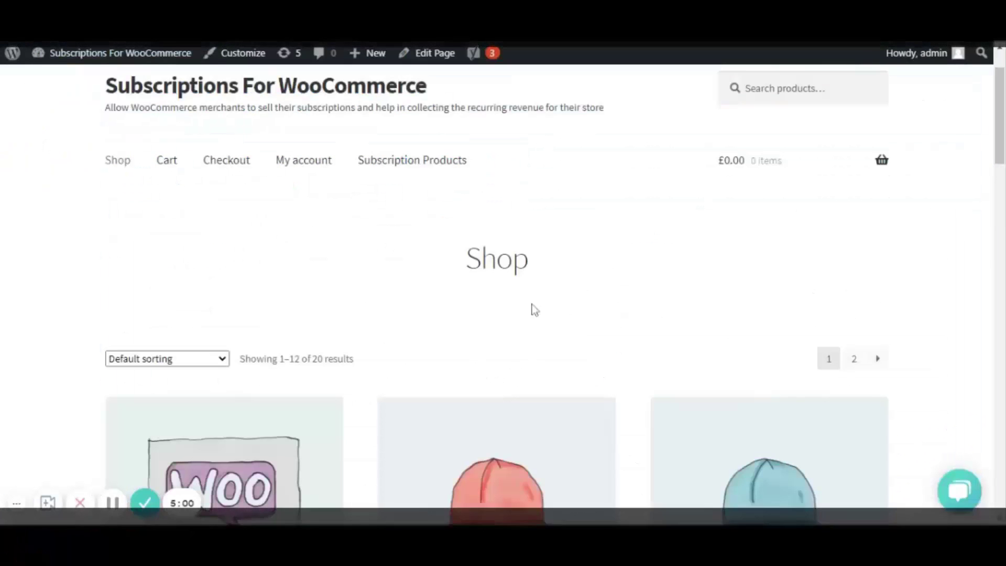
Step: Find the Magazine Subscription in the store's shop and add it to the cart
scroll(532, 307, "down", 5)
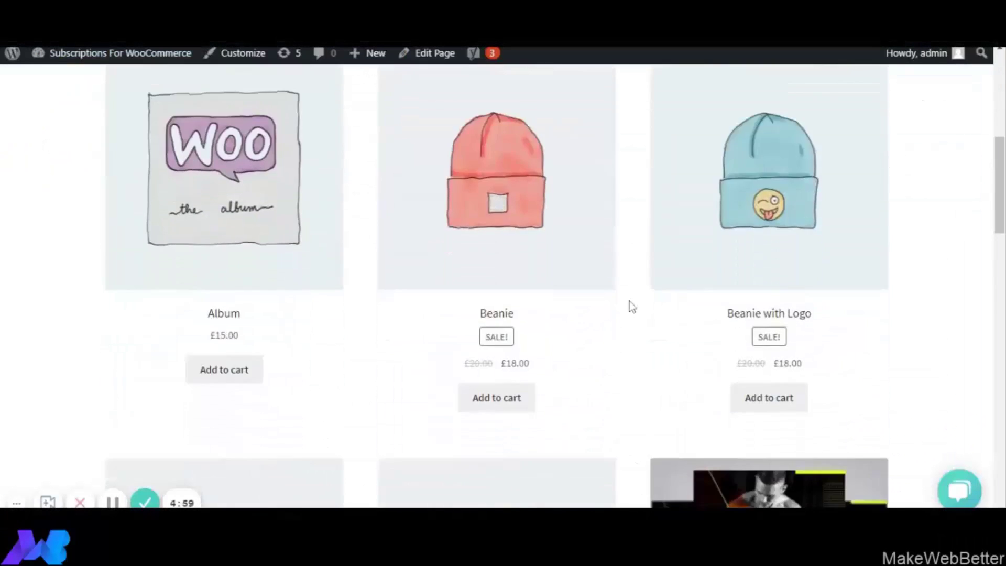
scroll(631, 307, "down", 15)
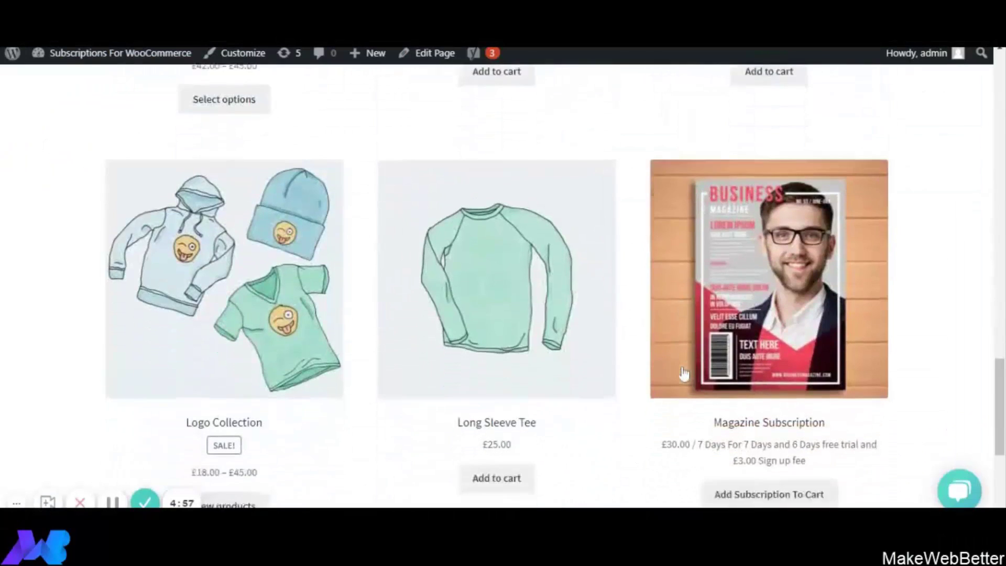
scroll(684, 373, "down", 1)
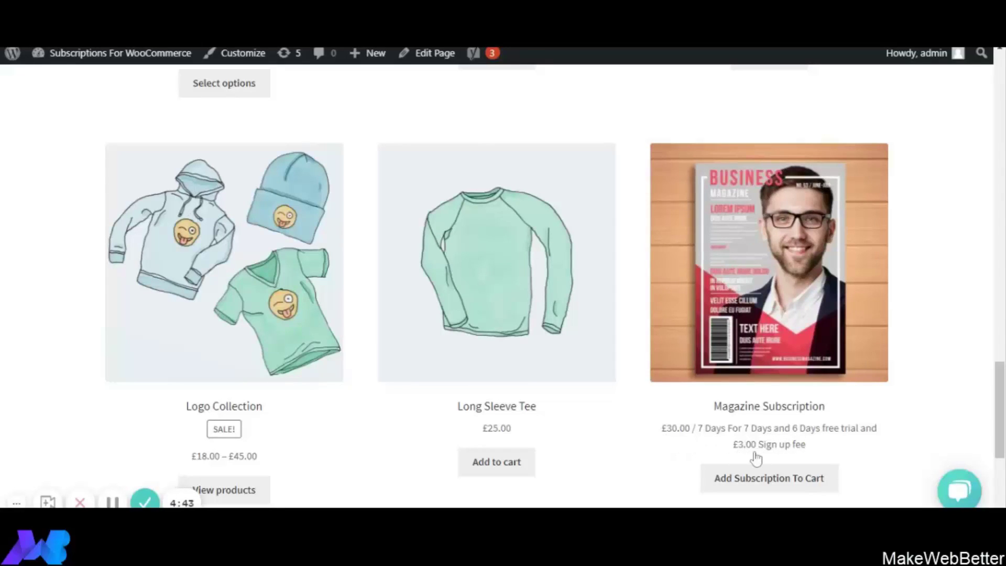
scroll(827, 438, "down", 3)
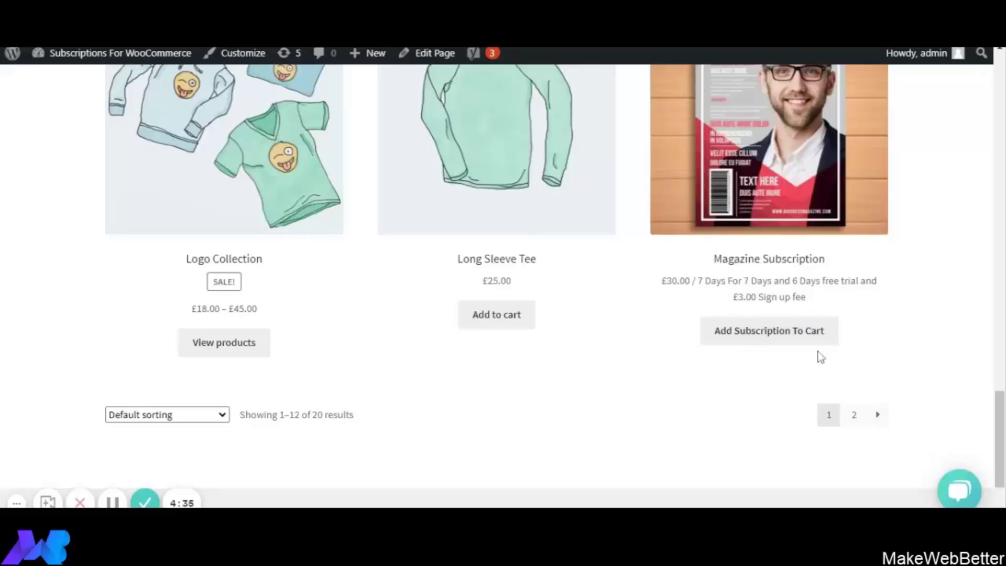
left_click(771, 342)
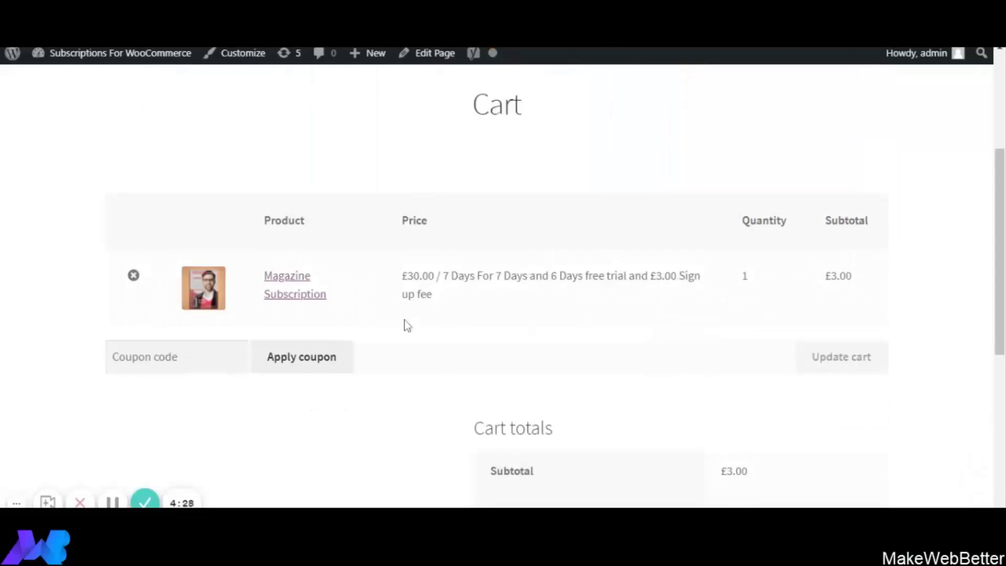
Step: Check out the Magazine Subscription from the cart and buy it with the saved Visa card through Stripe
scroll(404, 326, "down", 3)
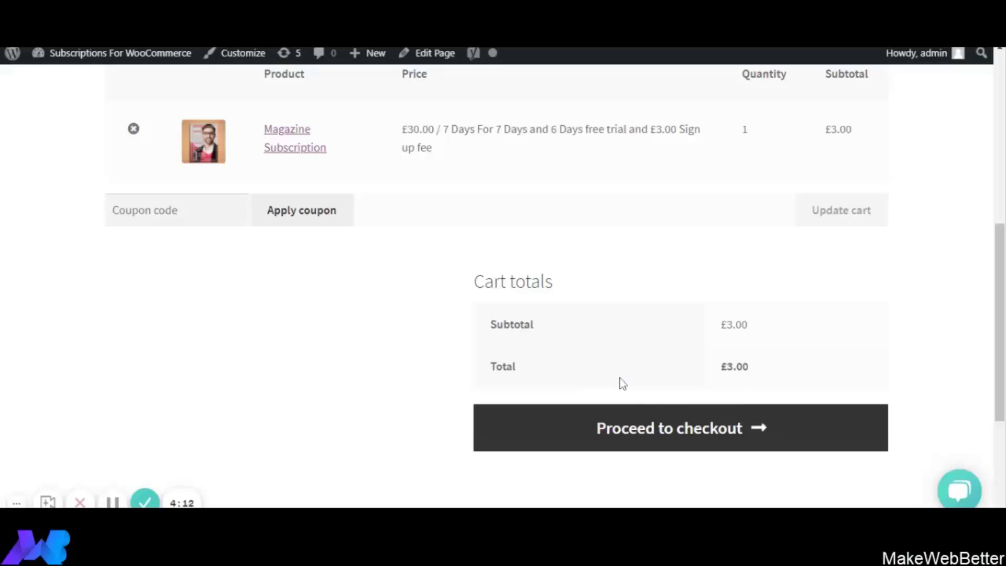
left_click(648, 436)
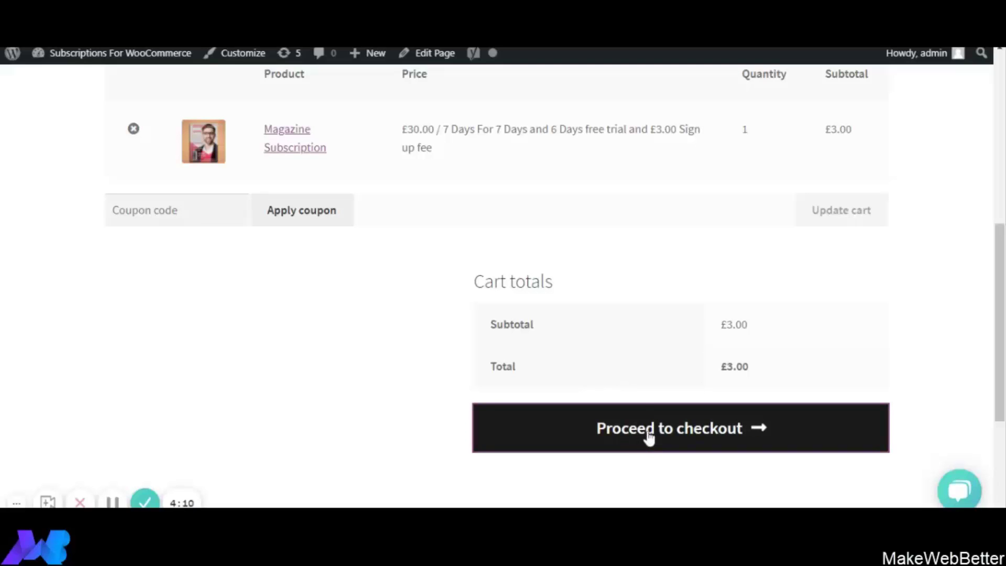
scroll(536, 395, "down", 5)
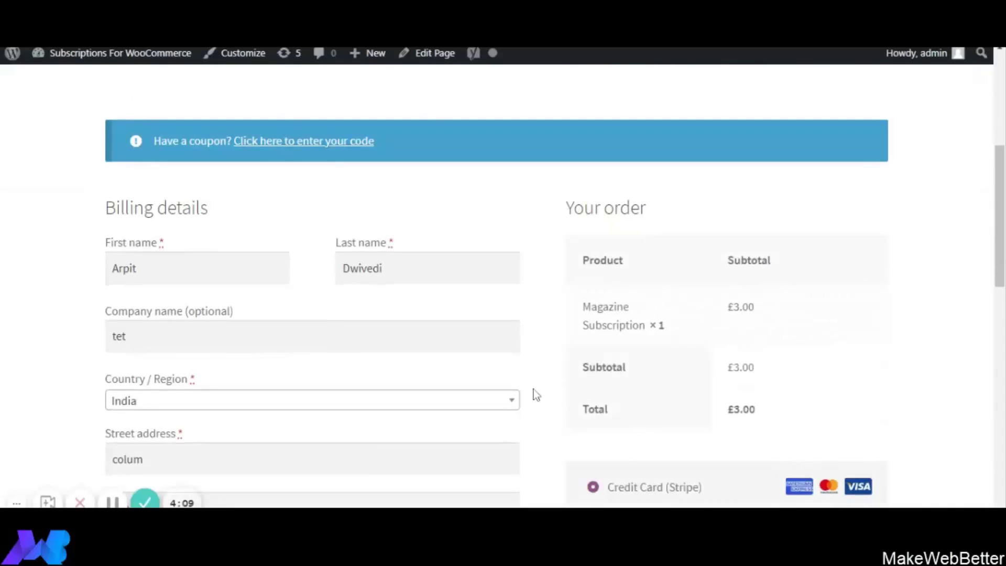
scroll(535, 395, "down", 2)
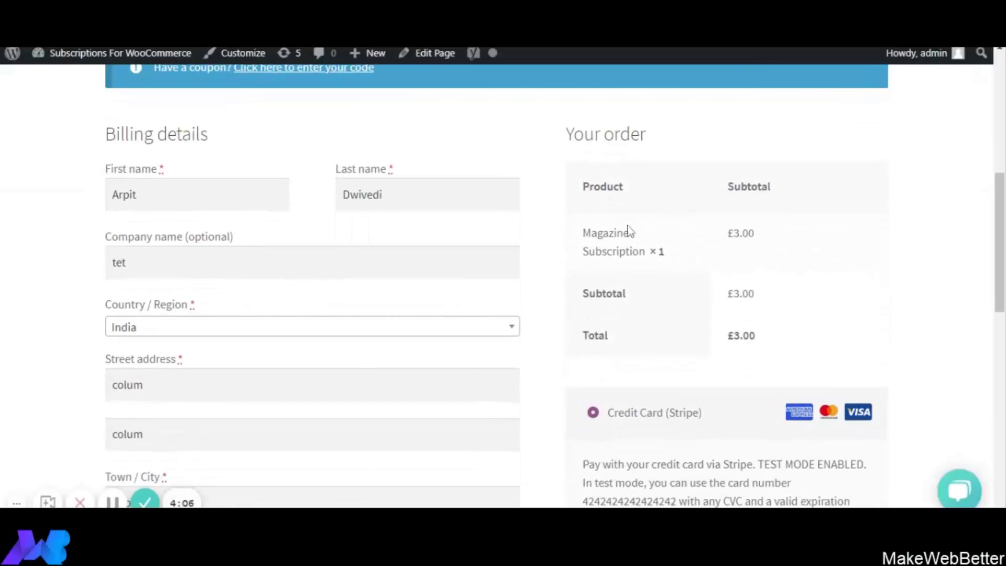
scroll(647, 238, "down", 3)
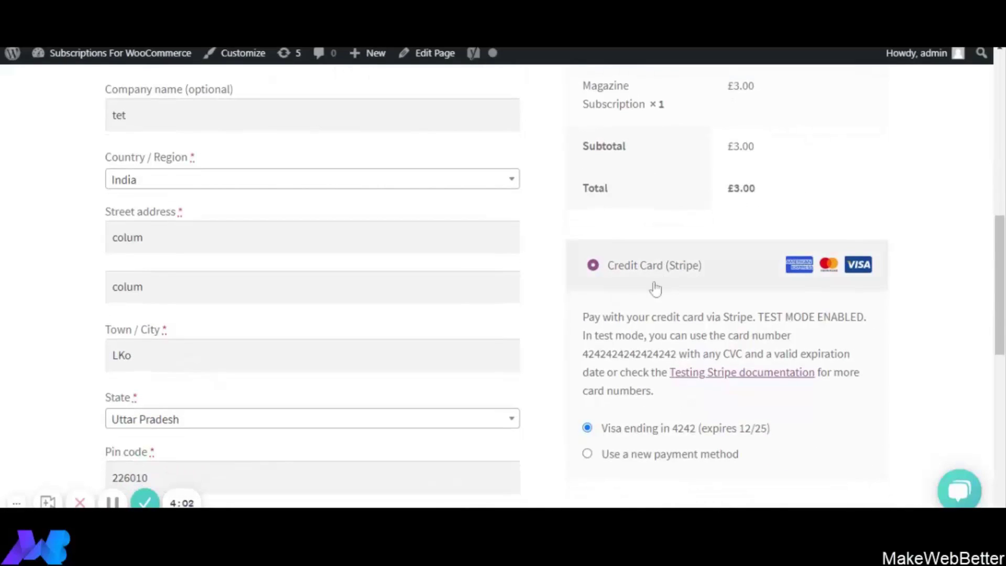
scroll(655, 288, "down", 2)
scroll(655, 293, "up", 4)
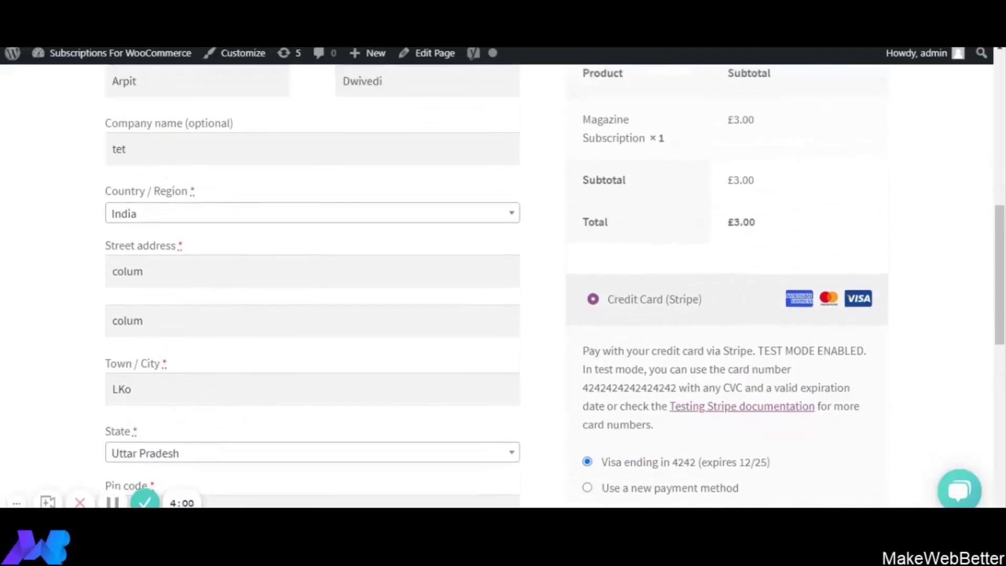
scroll(648, 297, "down", 4)
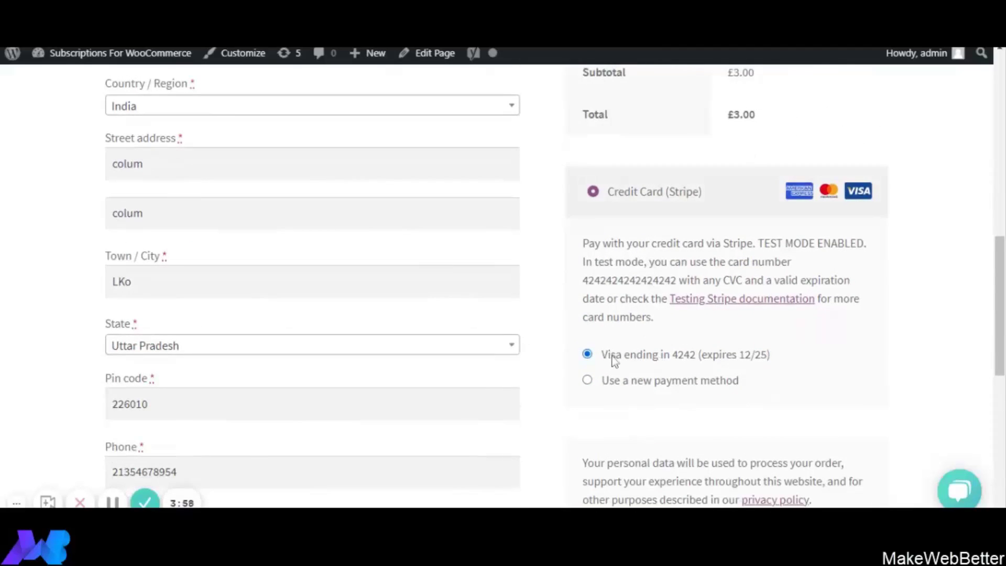
scroll(629, 358, "down", 3)
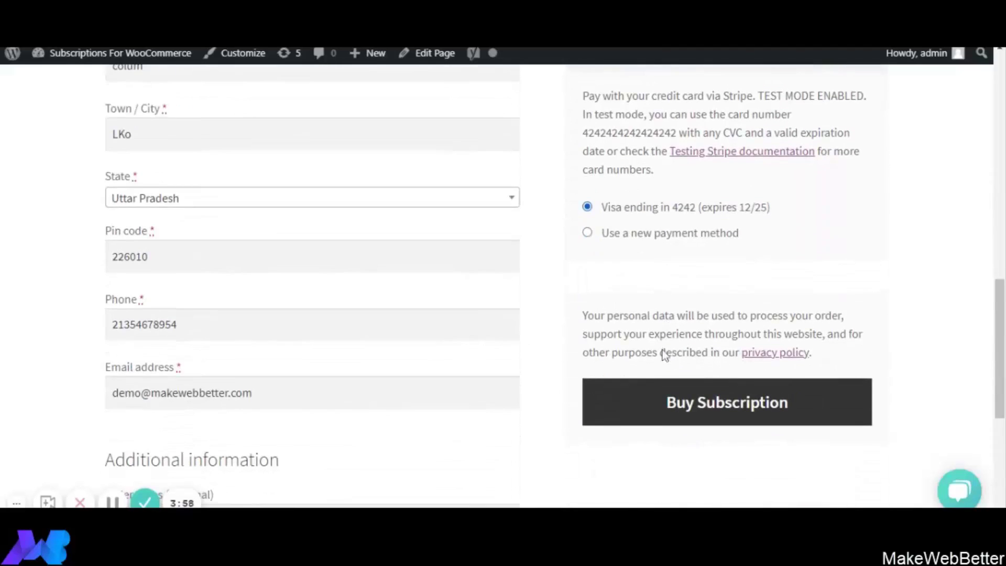
left_click(696, 404)
Step: Review the received order's date, total, payment method and product details
scroll(341, 362, "down", 3)
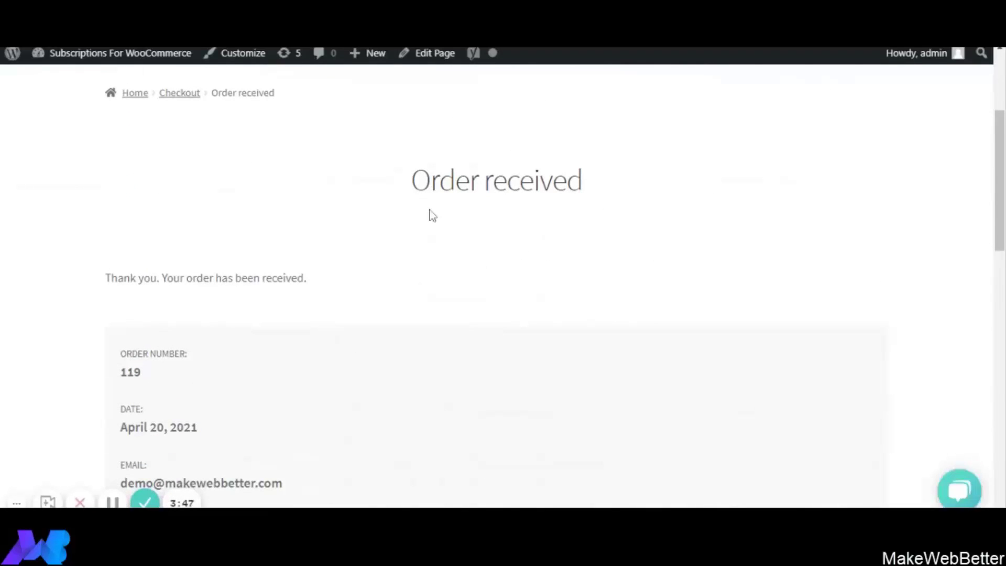
scroll(433, 240, "down", 3)
scroll(193, 231, "down", 2)
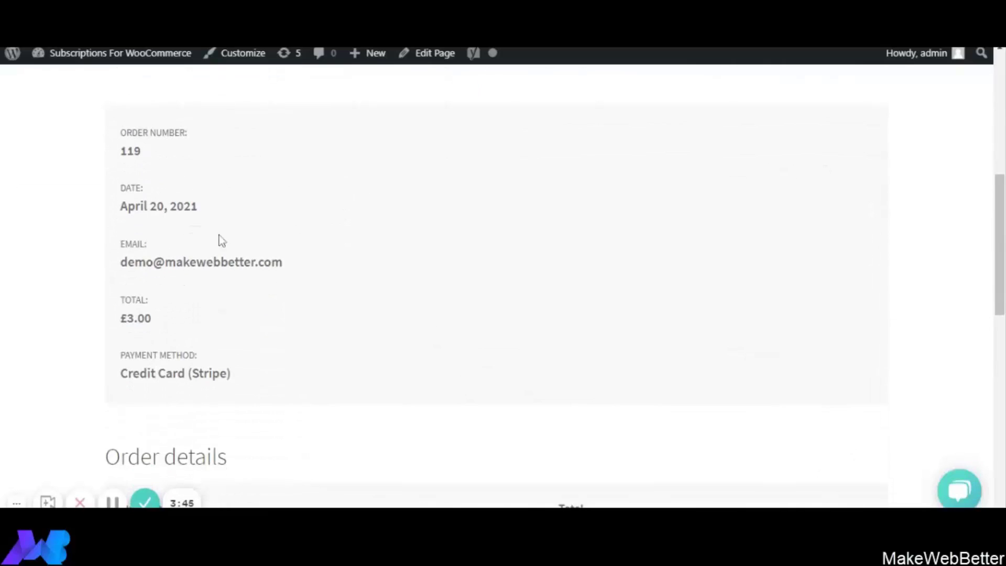
scroll(352, 307, "down", 1)
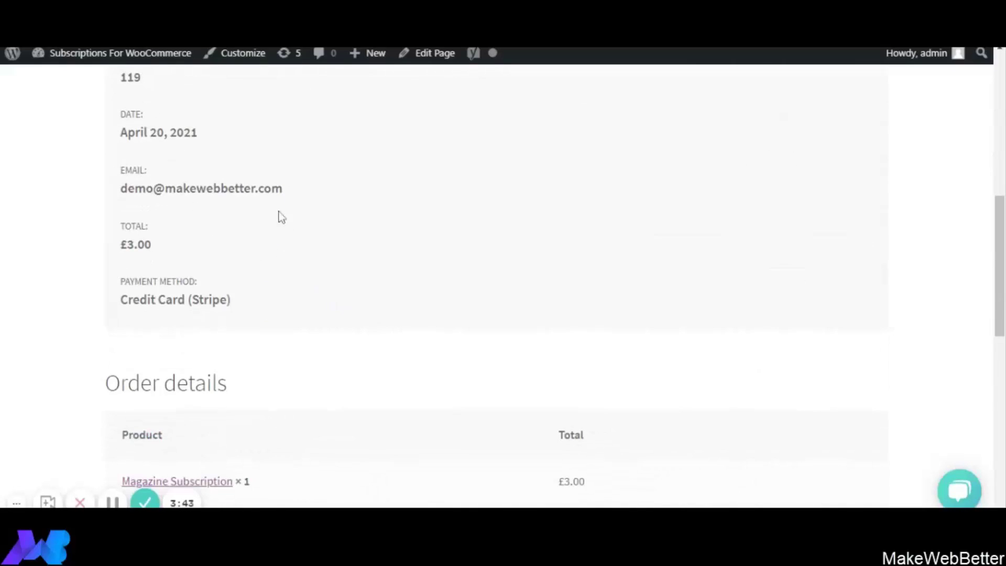
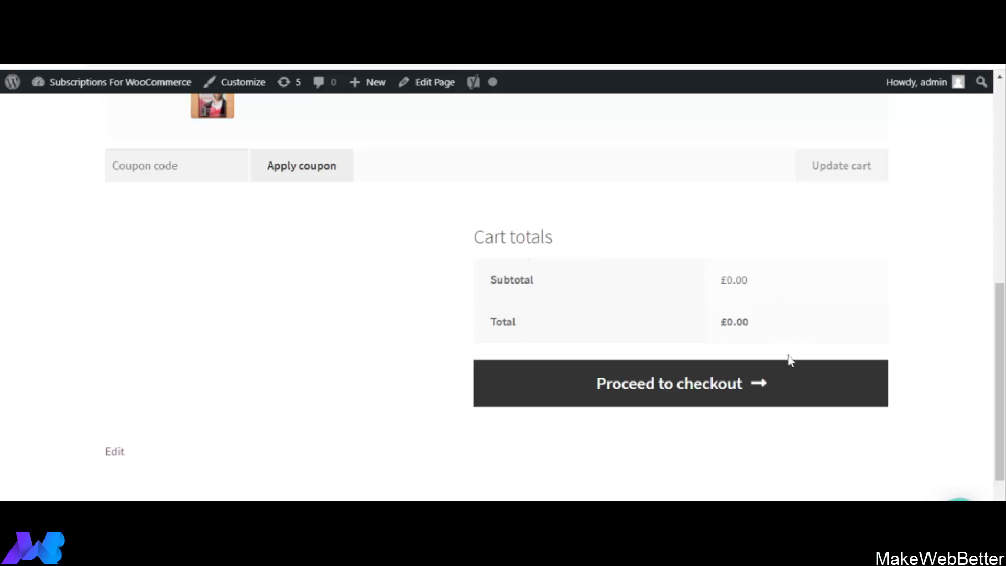
Step: Proceed to checkout with the £0.00 cart and buy the subscription using the existing billing details
left_click(731, 390)
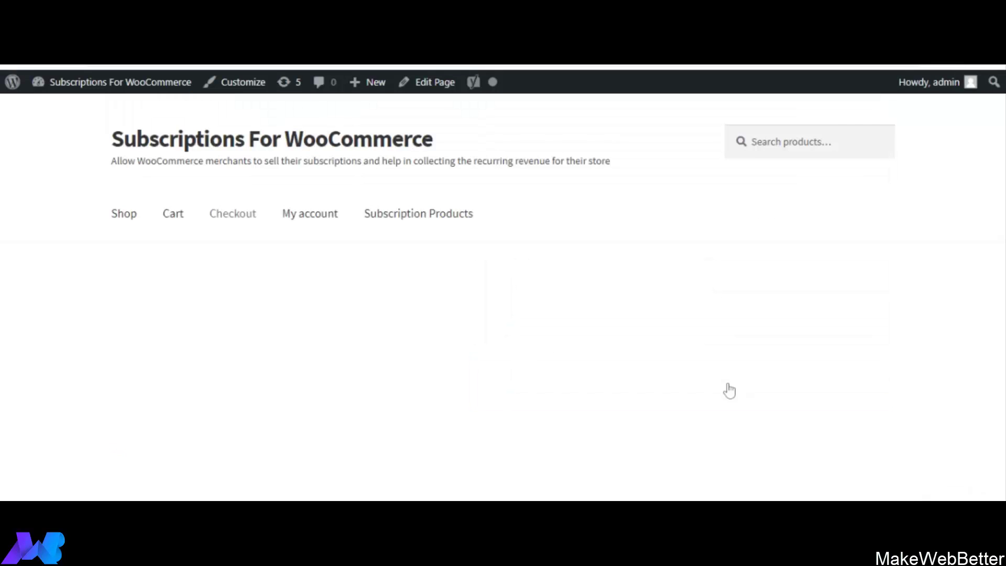
scroll(703, 364, "down", 10)
scroll(709, 321, "up", 7)
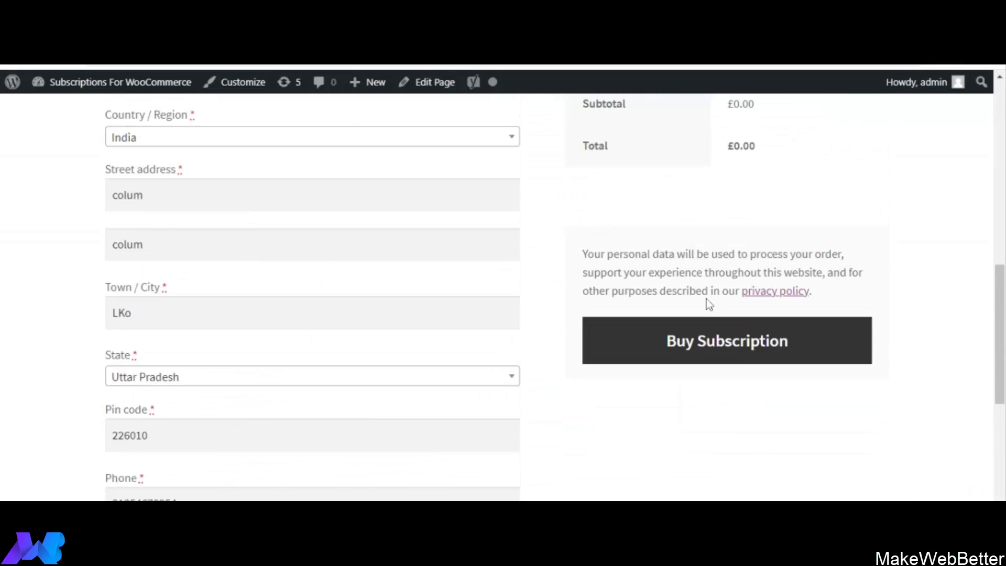
left_click(709, 347)
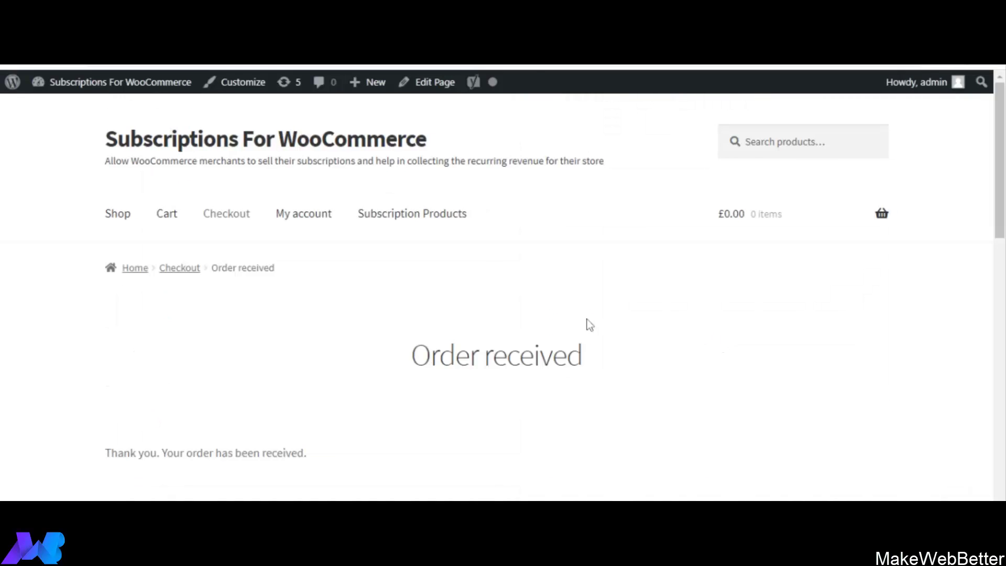
scroll(524, 335, "down", 4)
scroll(391, 351, "up", 5)
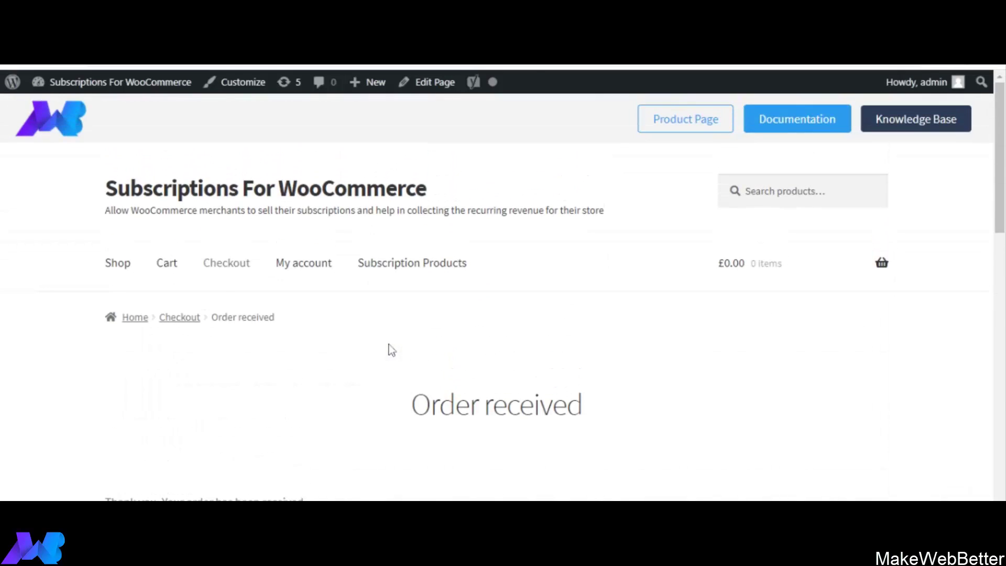
Step: Open the list of subscriptions in the customer's My account area
left_click(320, 273)
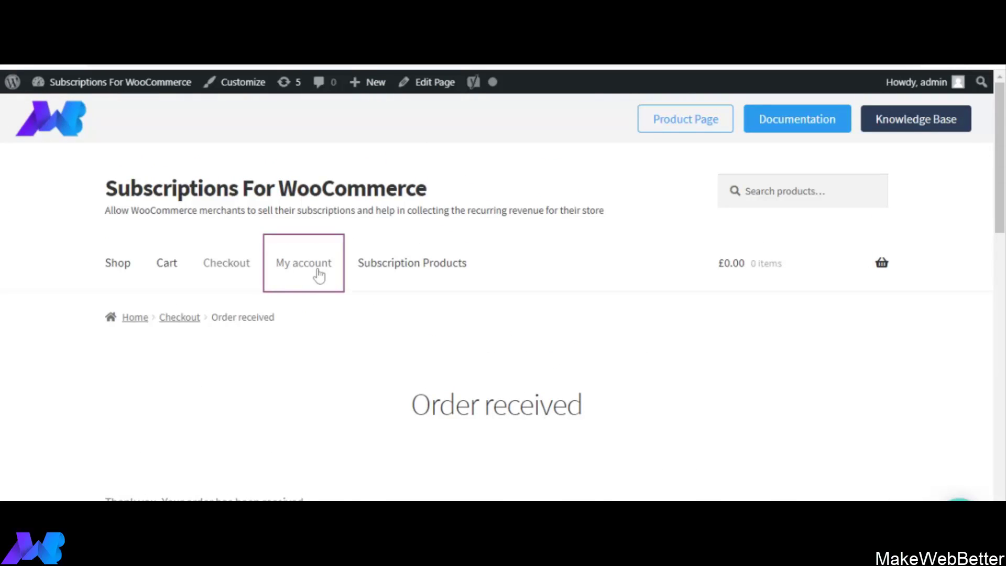
scroll(317, 274, "down", 8)
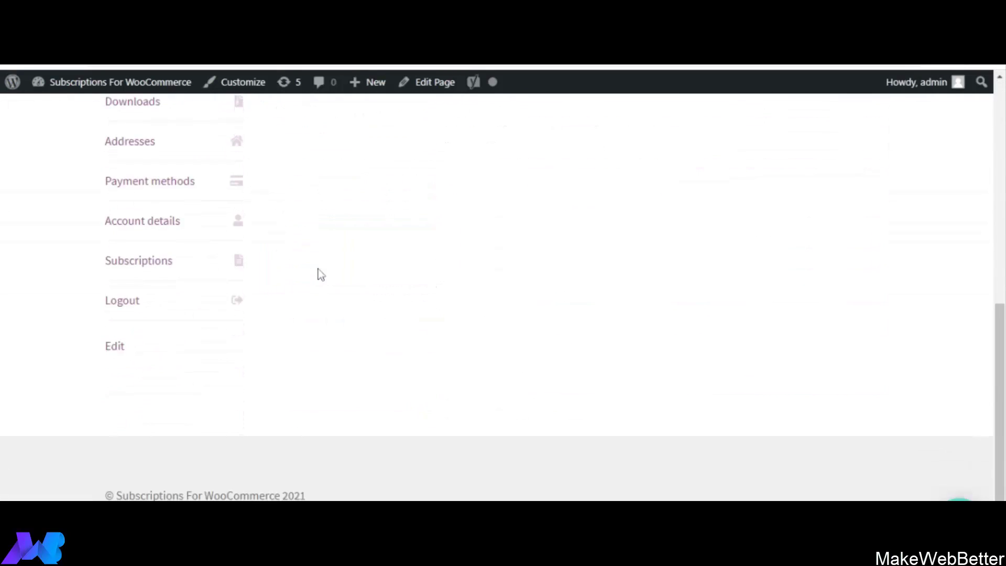
left_click(172, 267)
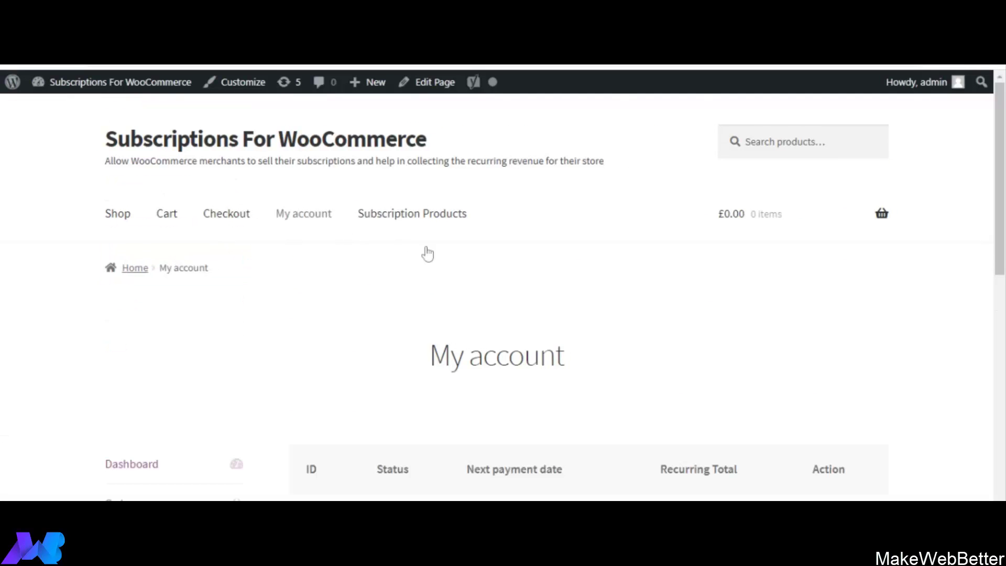
Step: Open the newest subscription from the My account list and review its status, subscription, next payment and trial end dates
scroll(525, 314, "down", 3)
scroll(423, 382, "down", 2)
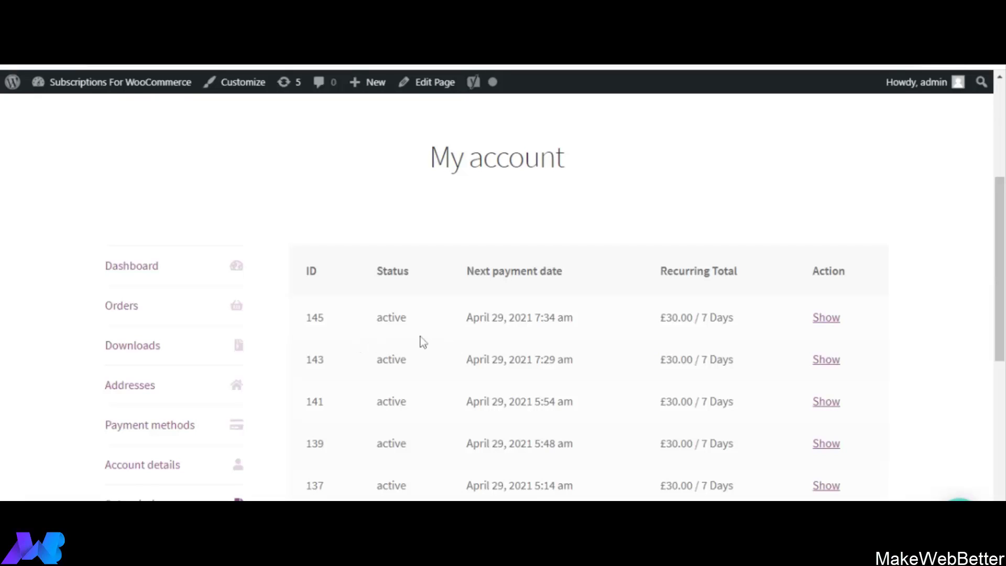
left_click(828, 322)
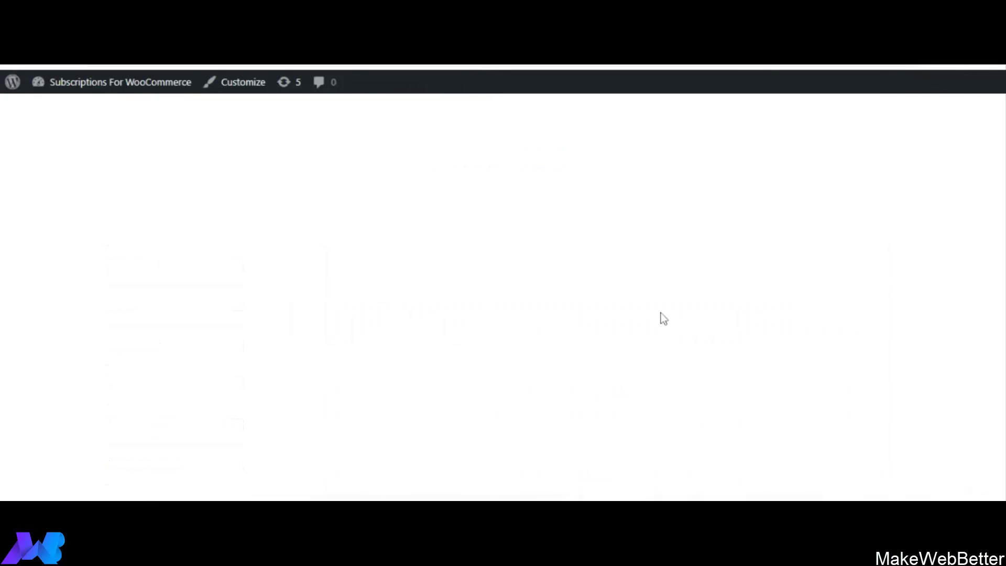
scroll(564, 304, "down", 2)
scroll(454, 304, "down", 4)
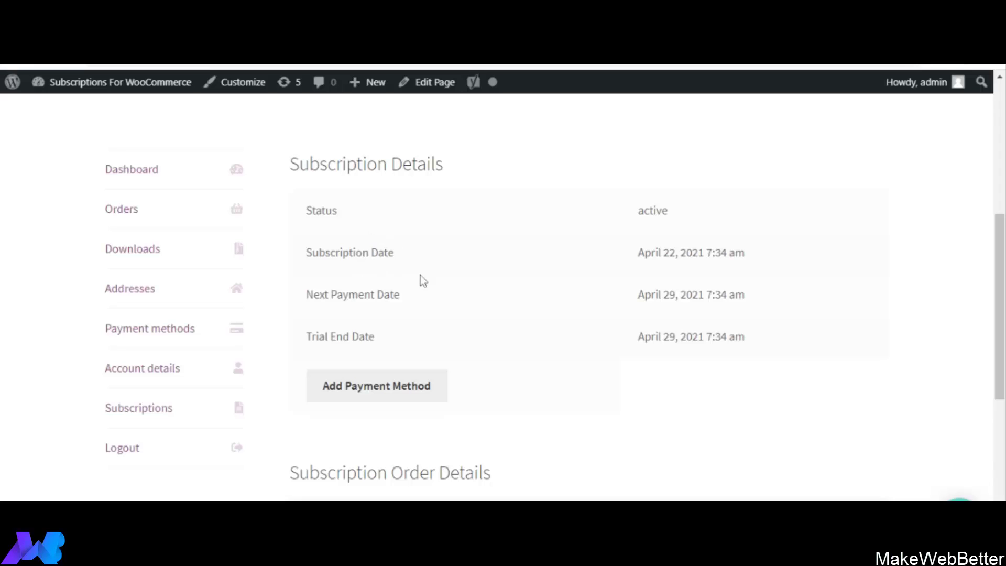
scroll(493, 323, "down", 1)
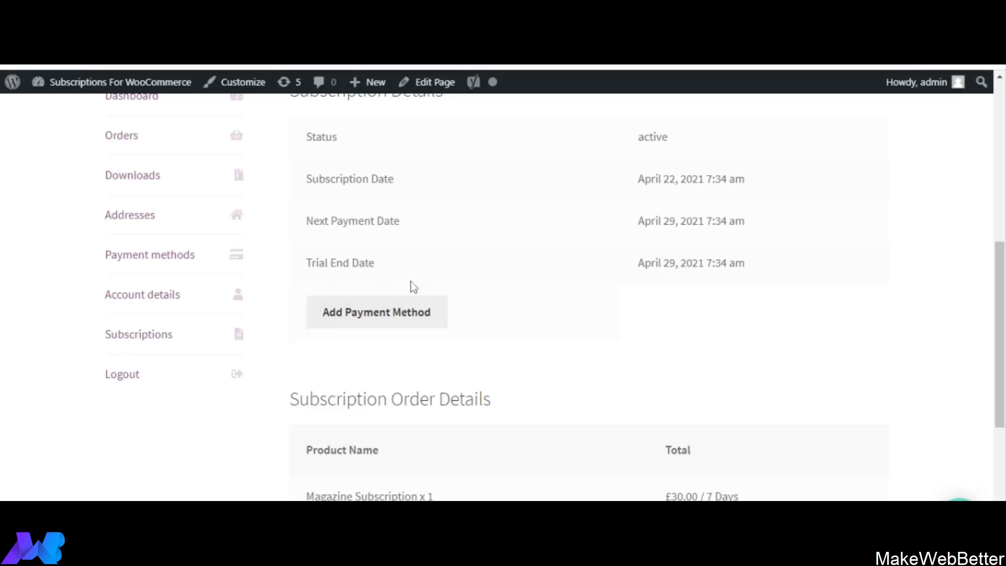
Step: Open the Add Payment Method page for this subscription and review the order totals and Stripe card options
left_click(414, 324)
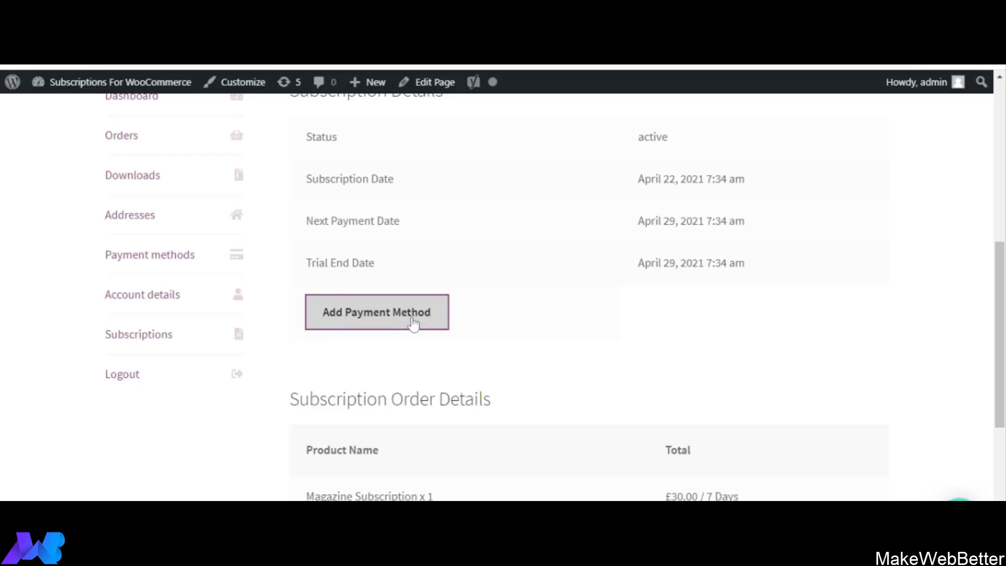
scroll(539, 323, "down", 3)
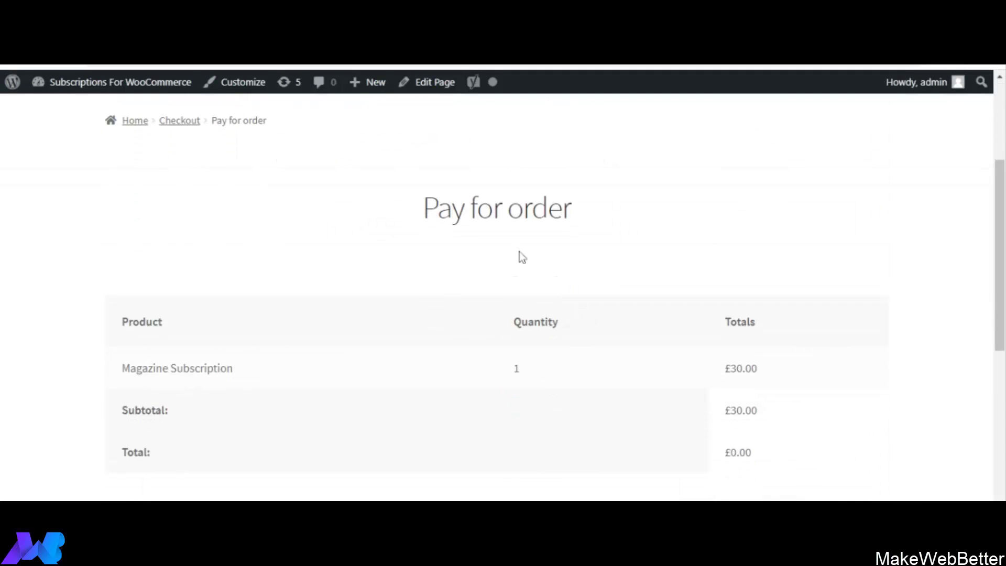
scroll(524, 263, "down", 4)
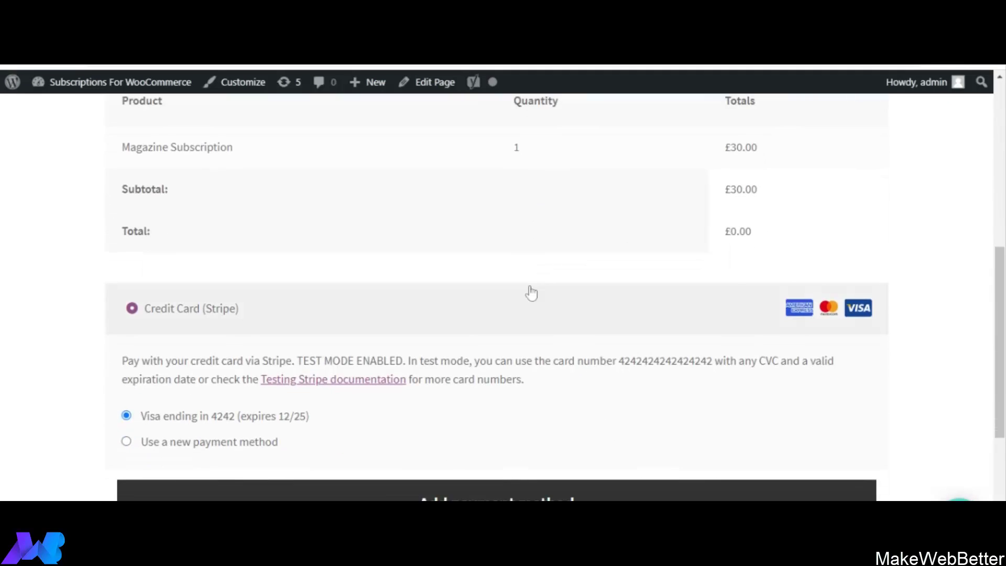
scroll(524, 299, "down", 1)
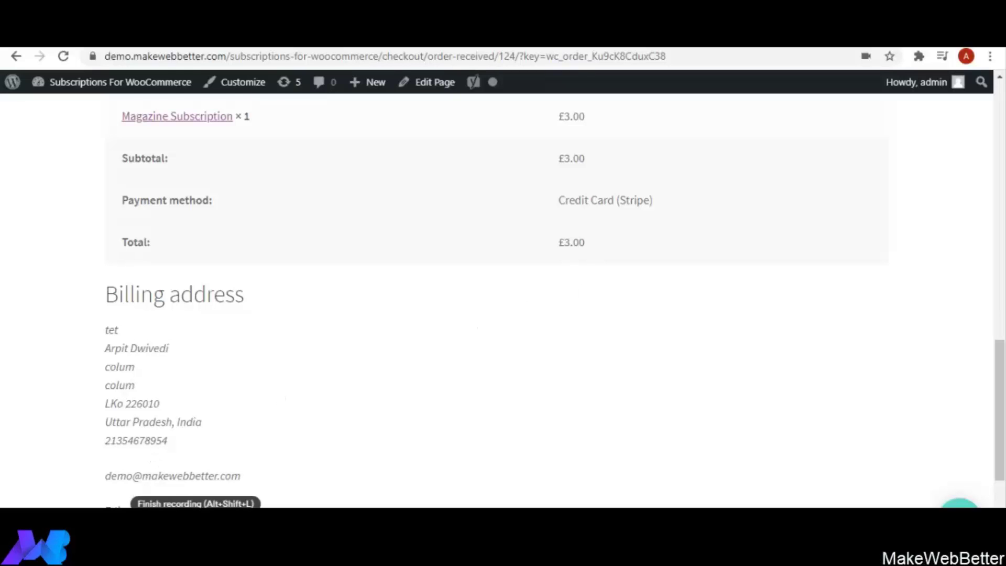
Step: Go back from the received order to My account and open the customer's subscriptions list
key("alt+Left")
scroll(477, 346, "down", 7)
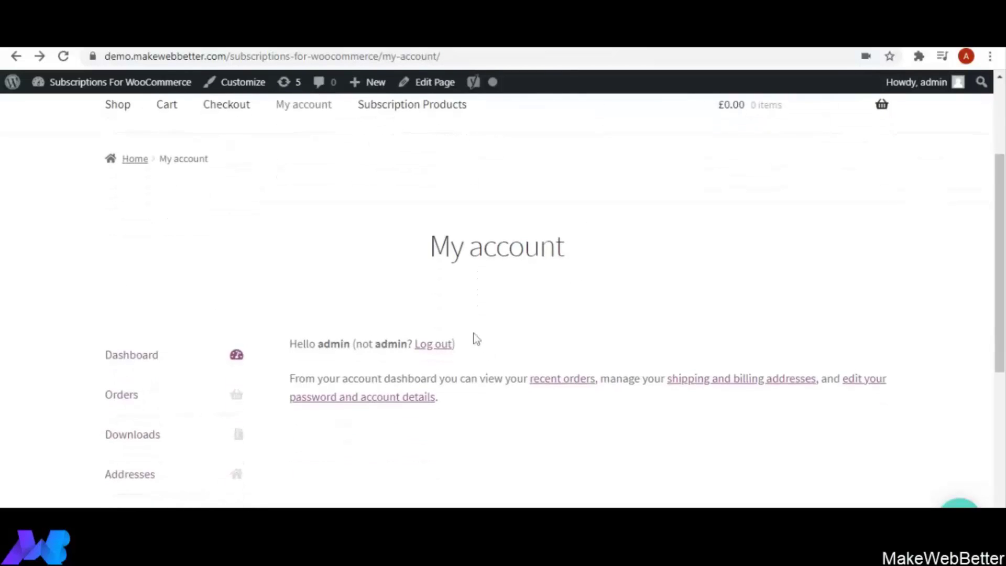
left_click(182, 310)
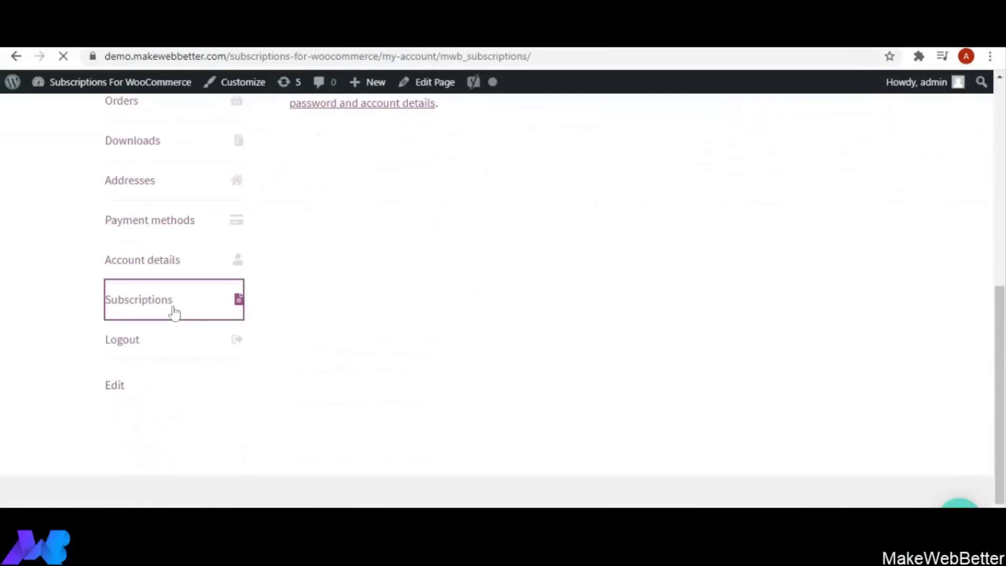
scroll(614, 302, "down", 4)
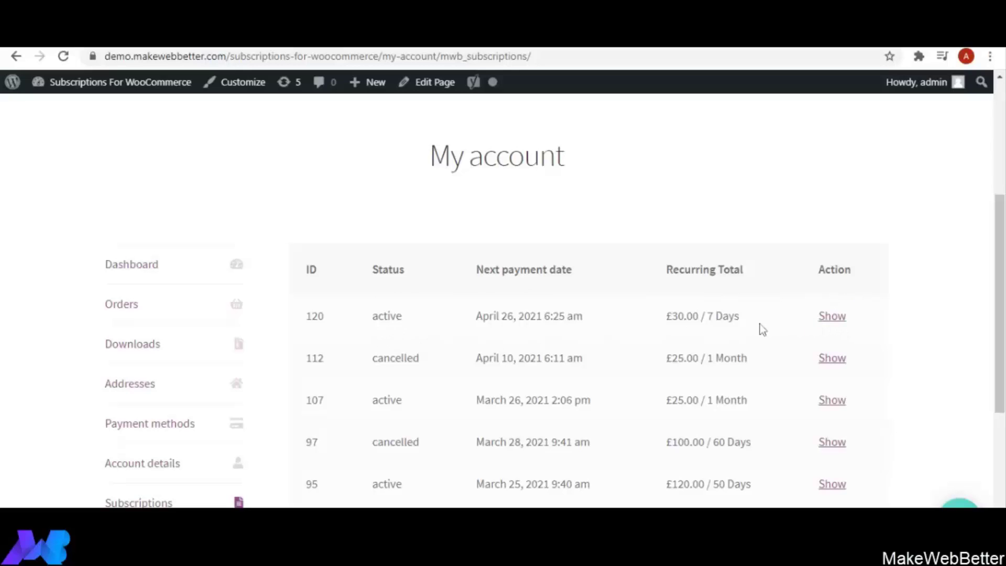
Step: Show the active £30.00 / 7 Days subscription and review its dates, order details and cancel option
left_click(833, 317)
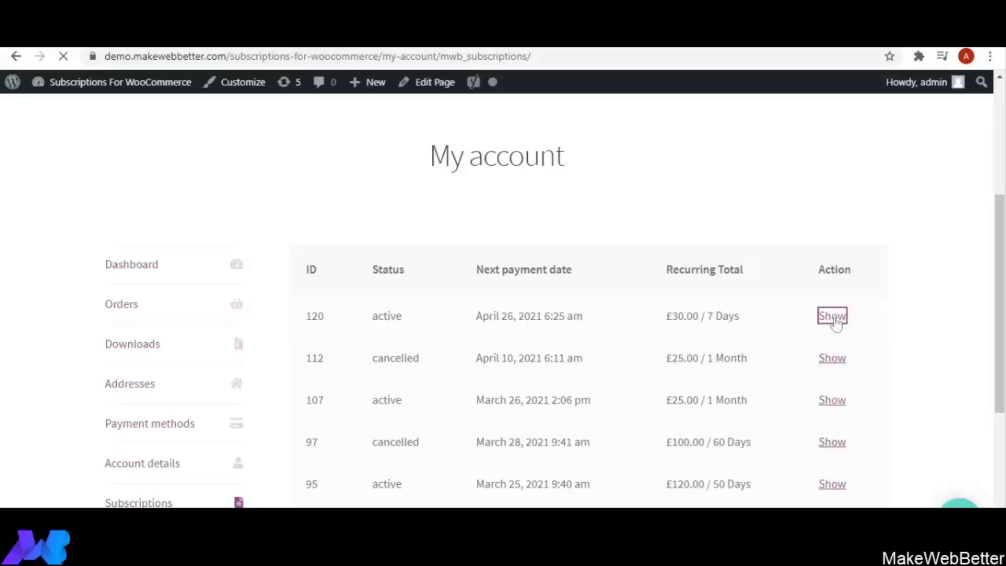
scroll(332, 380, "down", 2)
scroll(333, 378, "down", 2)
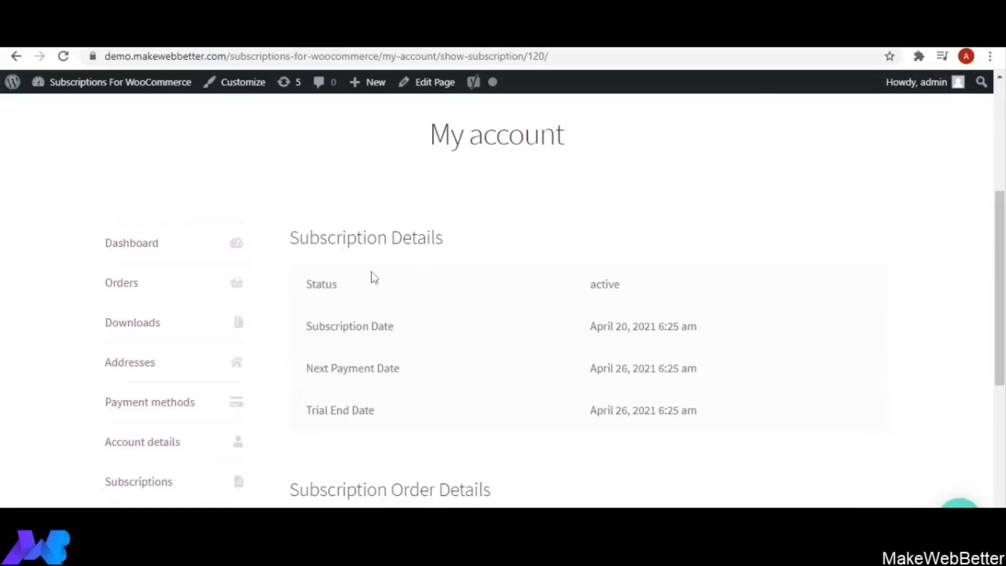
scroll(414, 278, "down", 1)
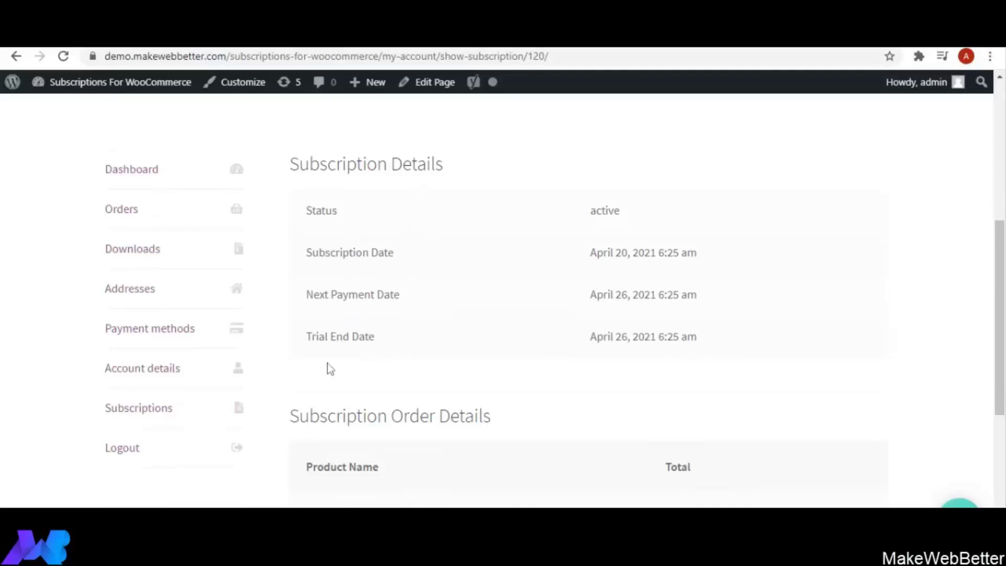
scroll(414, 345, "down", 3)
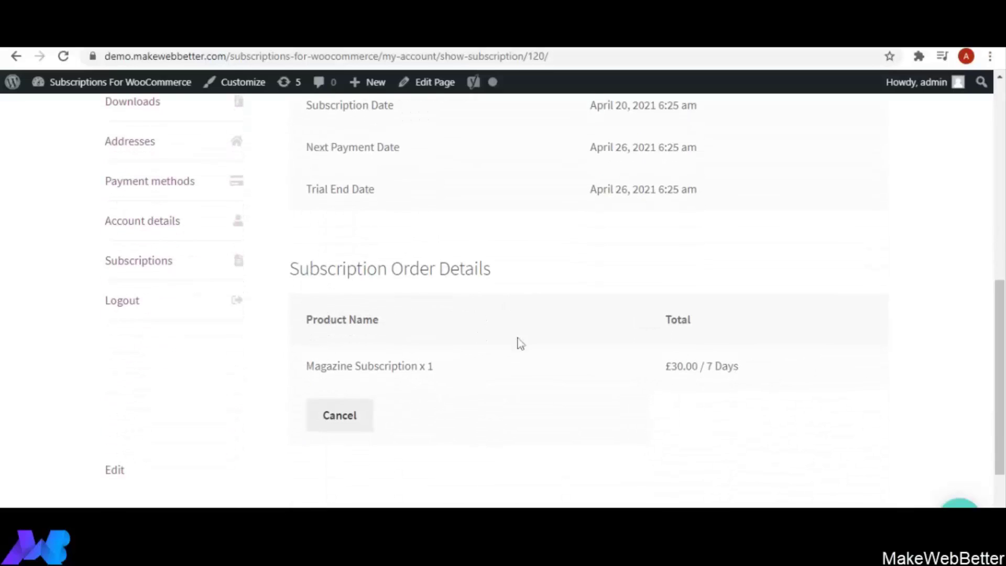
scroll(398, 402, "down", 2)
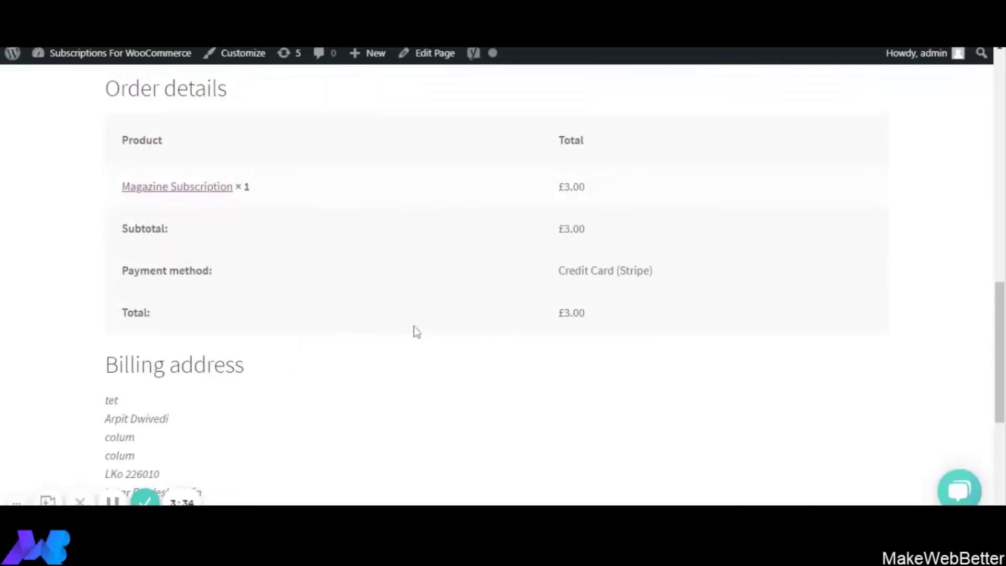
Step: Review the received Magazine Subscription order's product, payment method and total
scroll(419, 298, "up", 3)
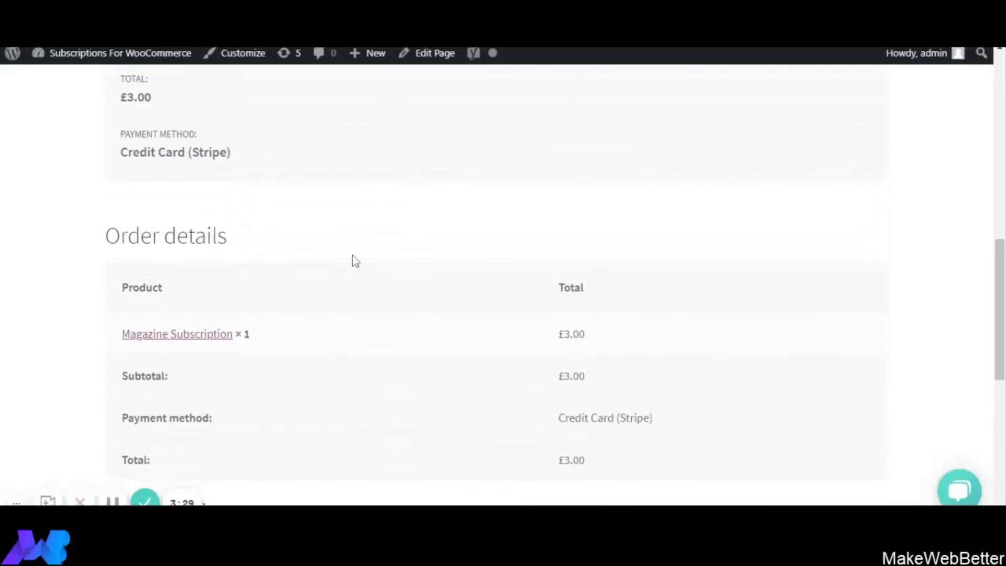
scroll(361, 257, "down", 2)
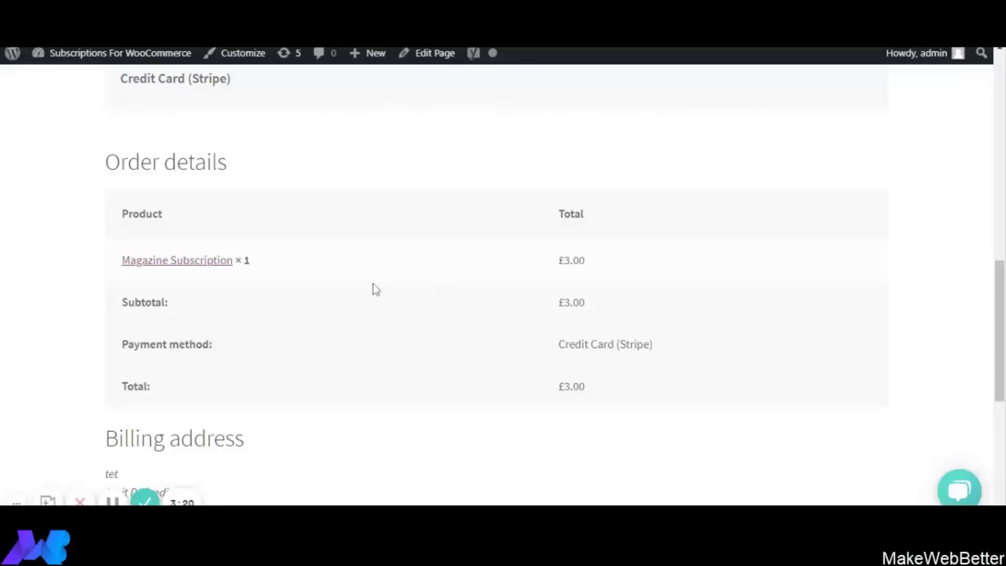
scroll(377, 293, "up", 4)
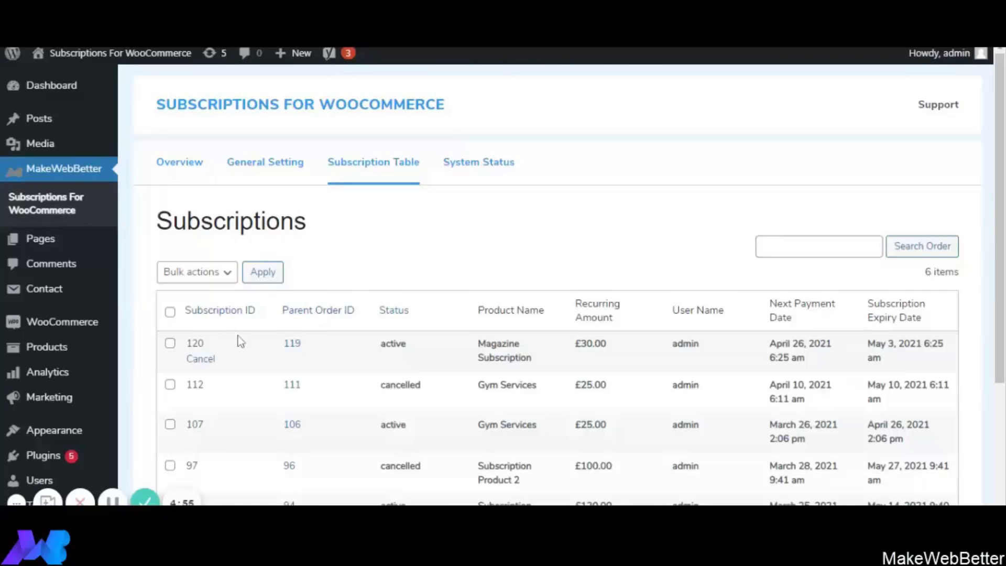
Step: Examine the admin Subscription Table, checking the Magazine Subscription row's ID, product, recurring amount, next payment and expiry dates, and the other entries
mouse_move(212, 347)
mouse_move(530, 354)
mouse_move(611, 341)
mouse_move(830, 355)
mouse_move(922, 338)
left_click(171, 344)
left_click(170, 344)
scroll(330, 333, "down", 4)
scroll(332, 335, "up", 3)
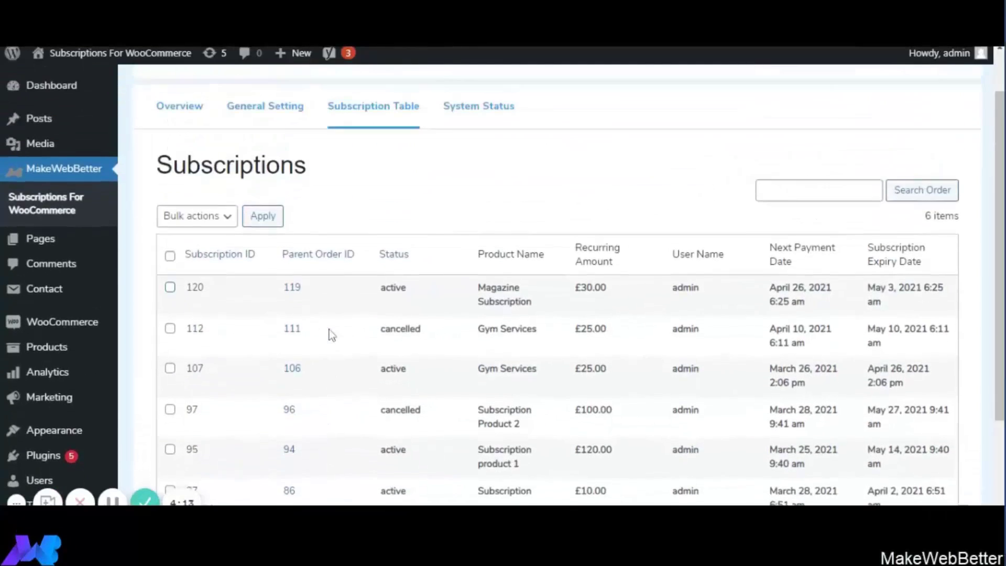